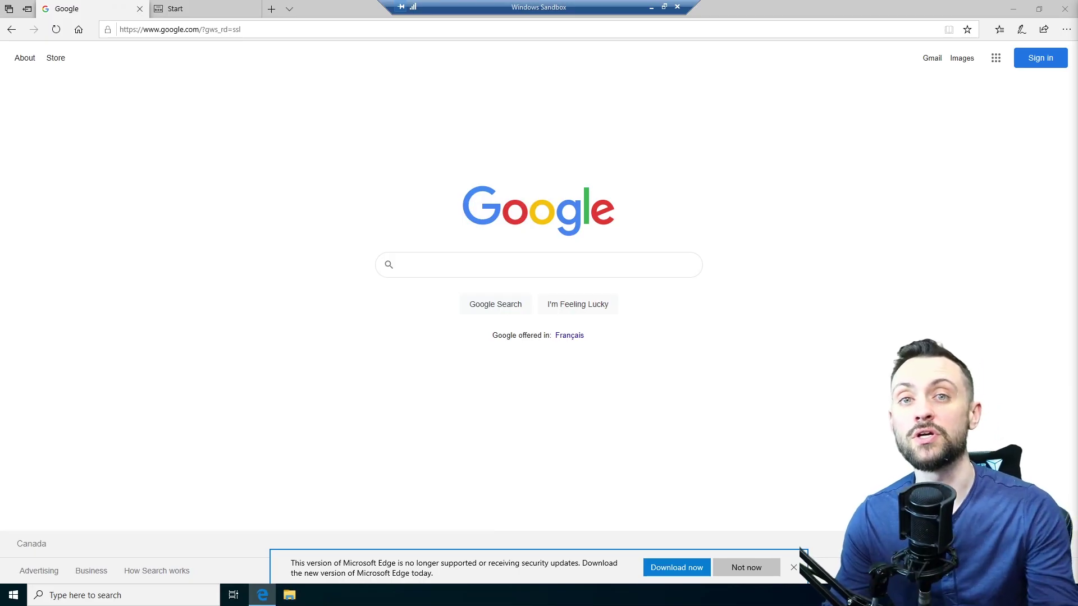
Step: Search Google for "epsxe" and open the Downloads page of the official ePSXe website
click(526, 268)
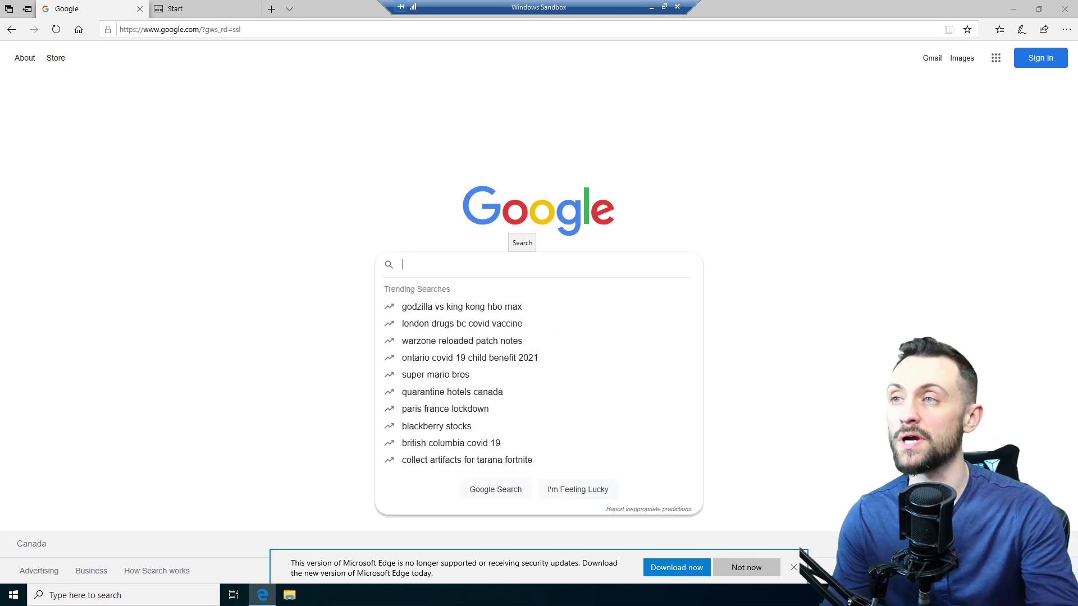
text(epsxe)
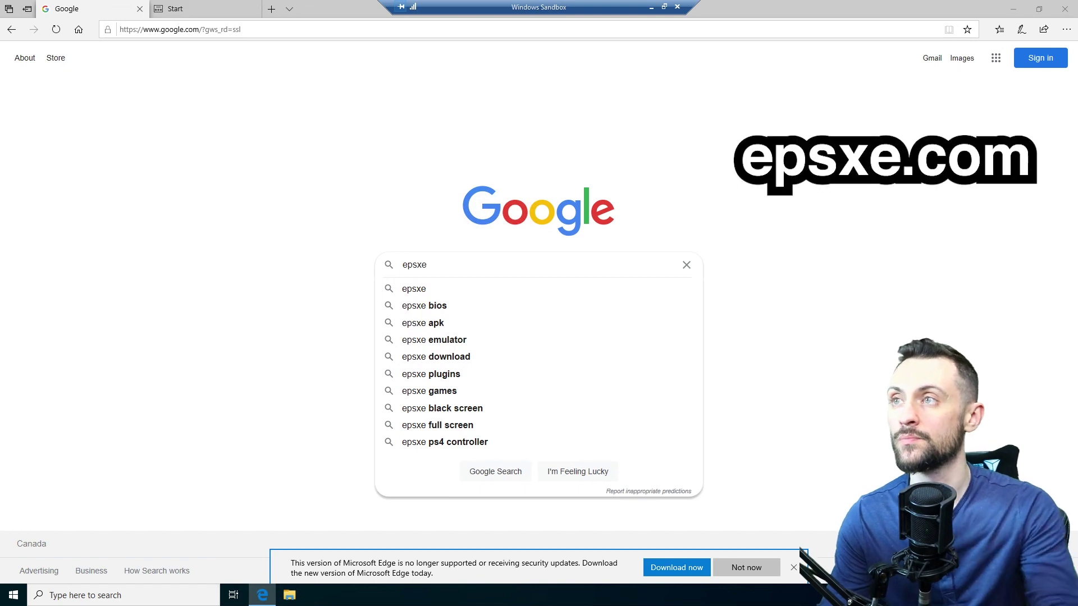
key(Return)
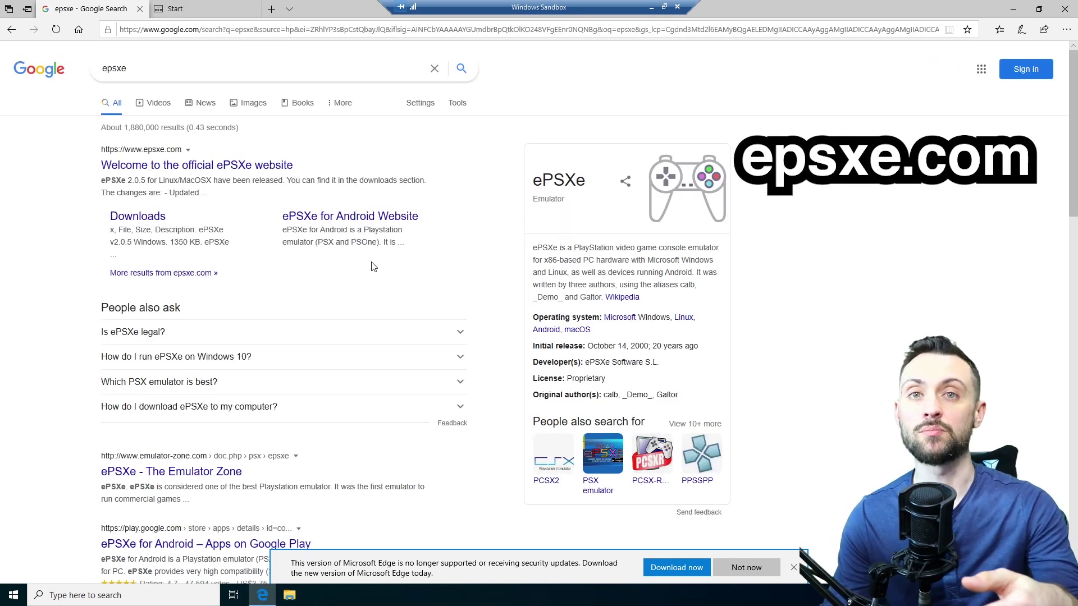
click(137, 217)
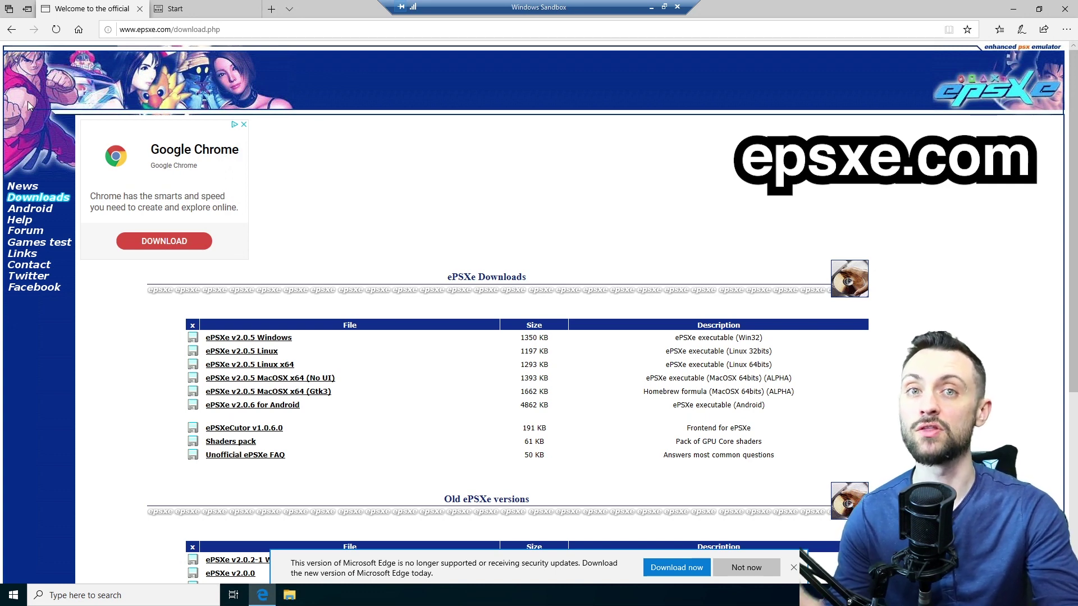
Step: Download ePSXe v2.0.5 Windows, dismissing the ad, and open the saved ePSXe205.zip archive
click(252, 339)
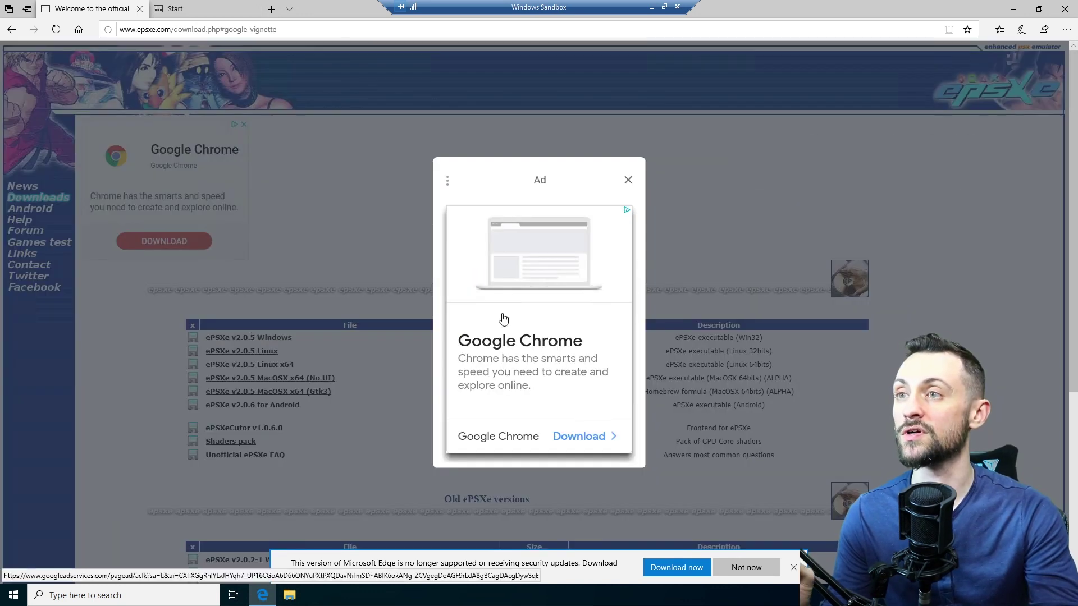
click(629, 180)
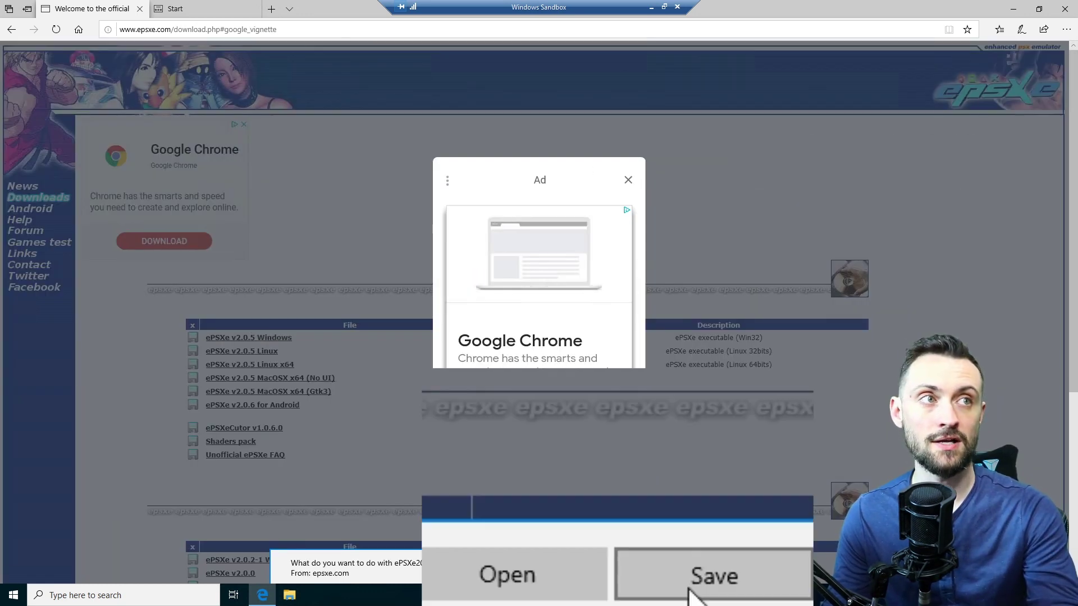
click(690, 589)
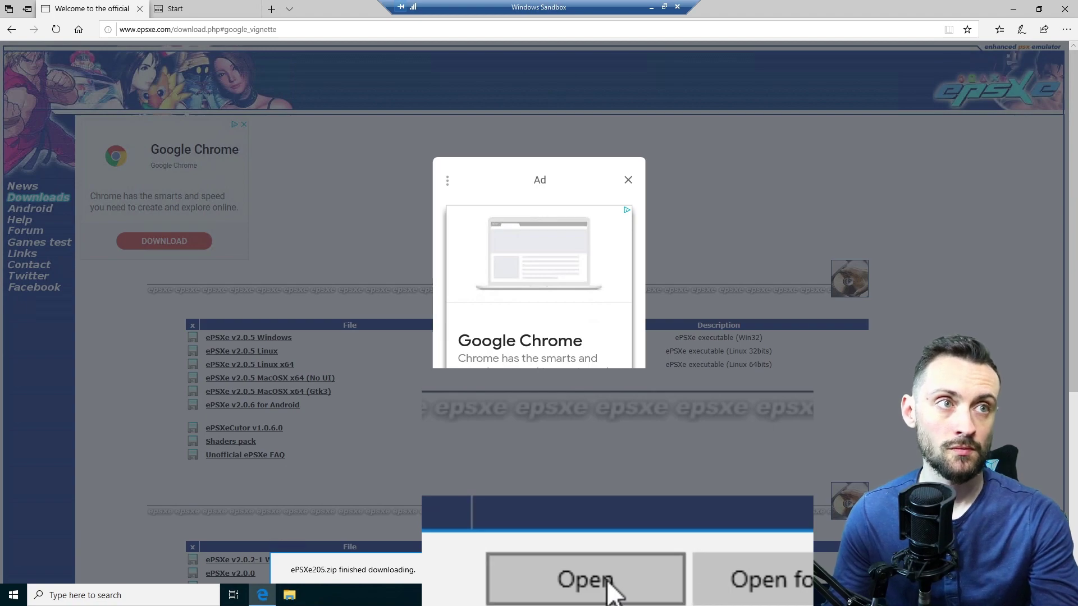
click(449, 570)
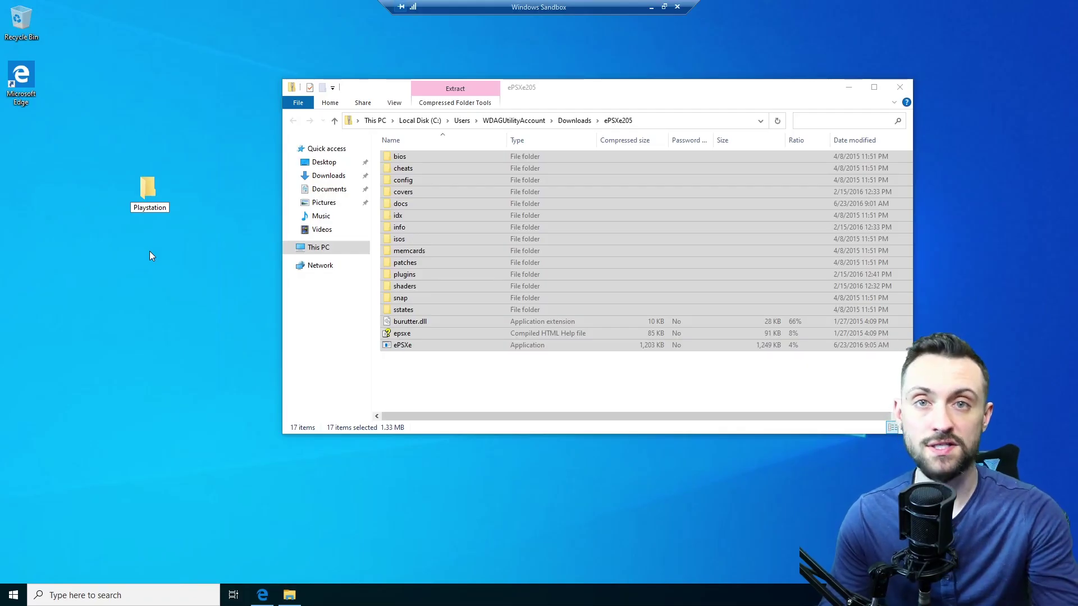
Step: Copy the entire contents of the ePSXe205 archive into the Playstation folder on the desktop and close the archive window
drag(153, 204, 135, 160)
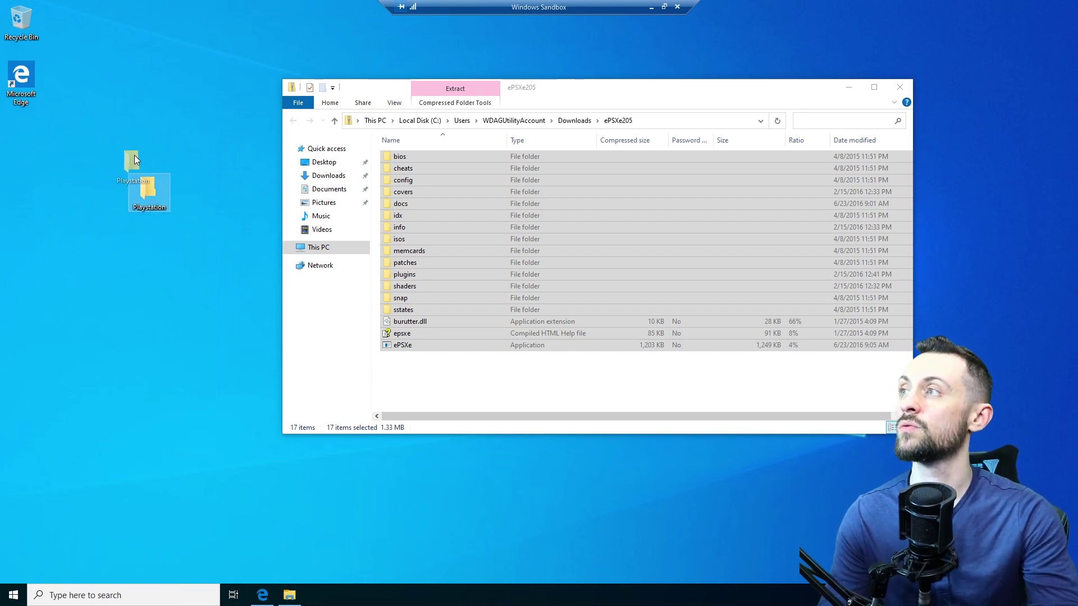
double_click(149, 187)
drag(490, 109, 658, 208)
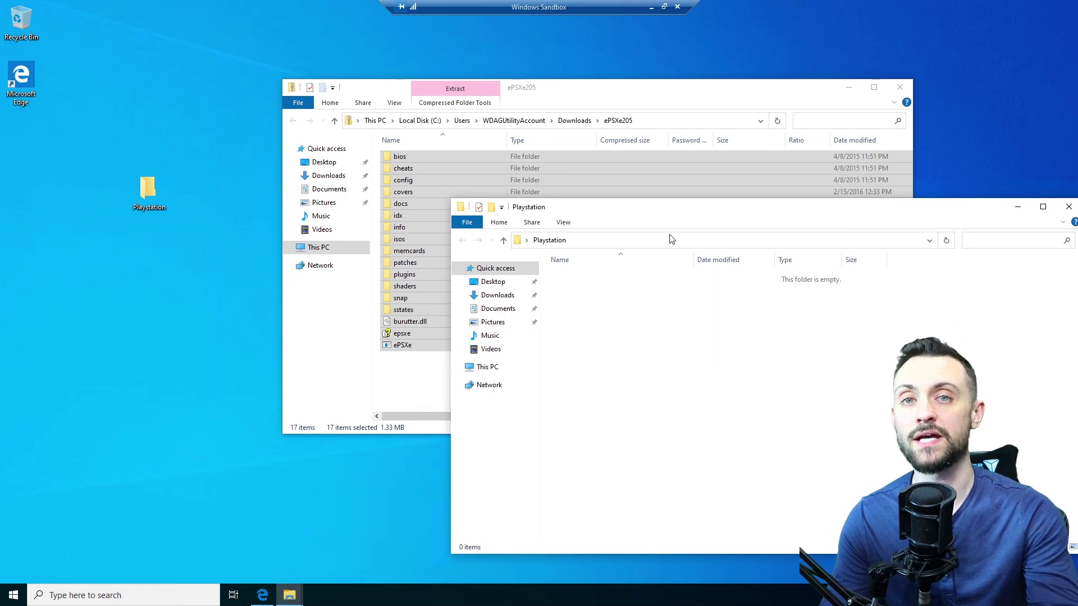
drag(674, 211, 828, 324)
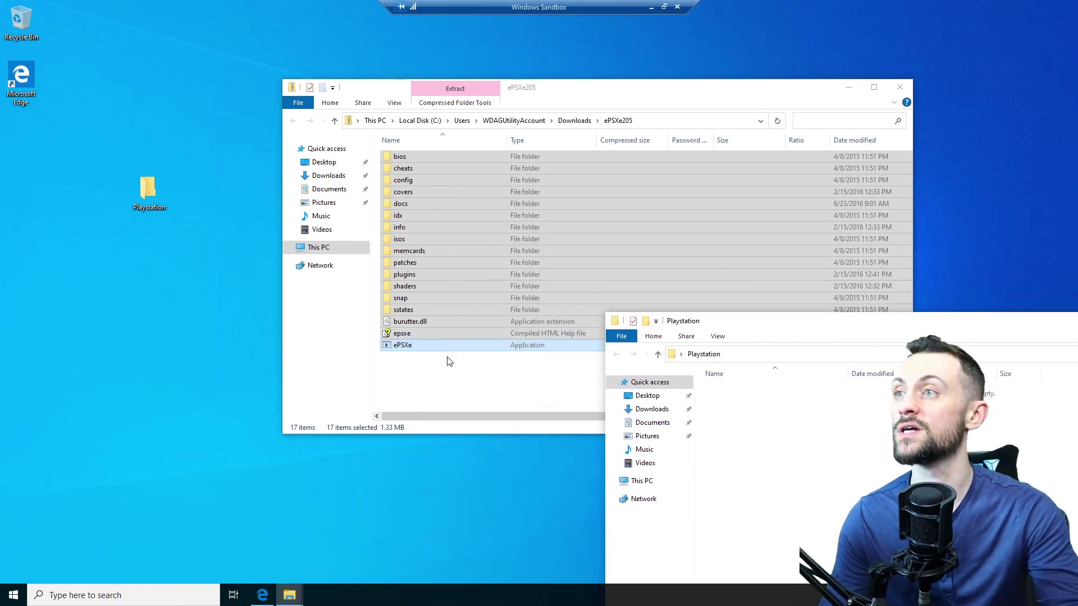
click(419, 222)
drag(418, 218, 141, 206)
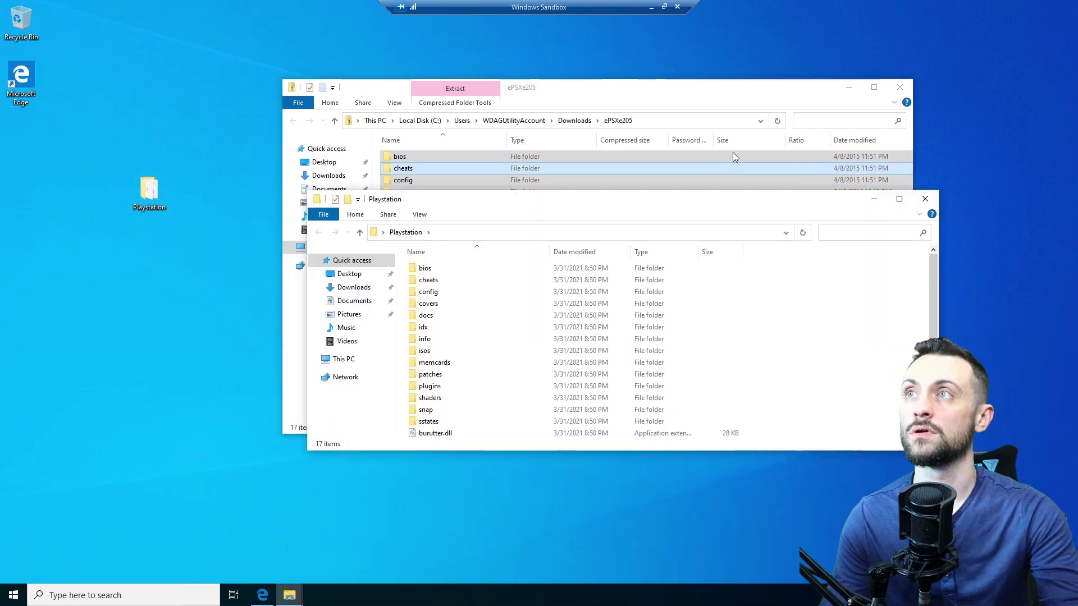
click(900, 87)
drag(755, 201, 694, 102)
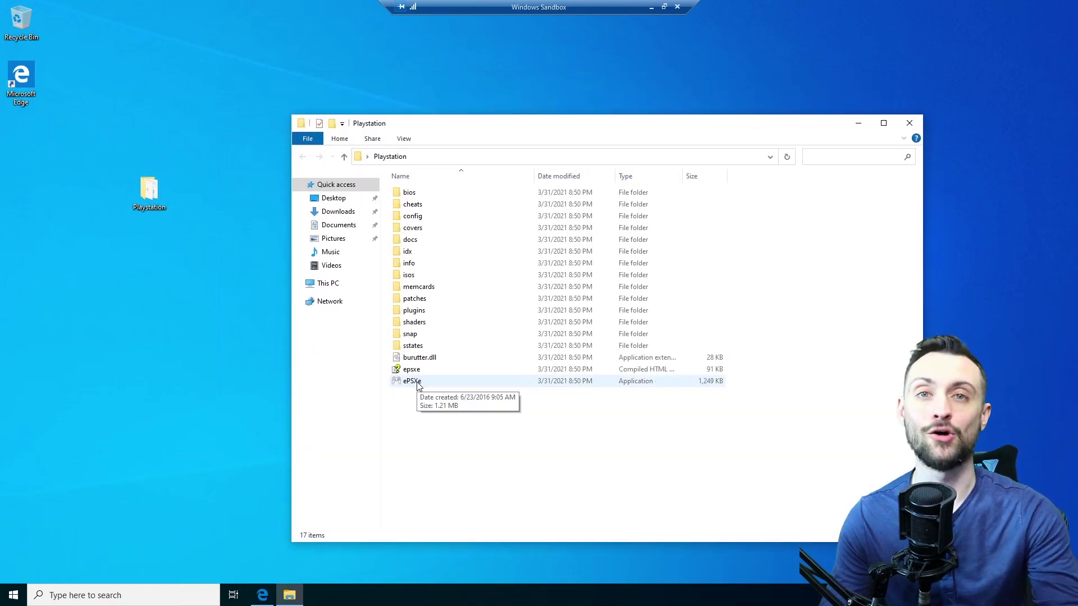
Step: Try to start the configuration wizard of ePSXe from the Playstation folder
double_click(416, 383)
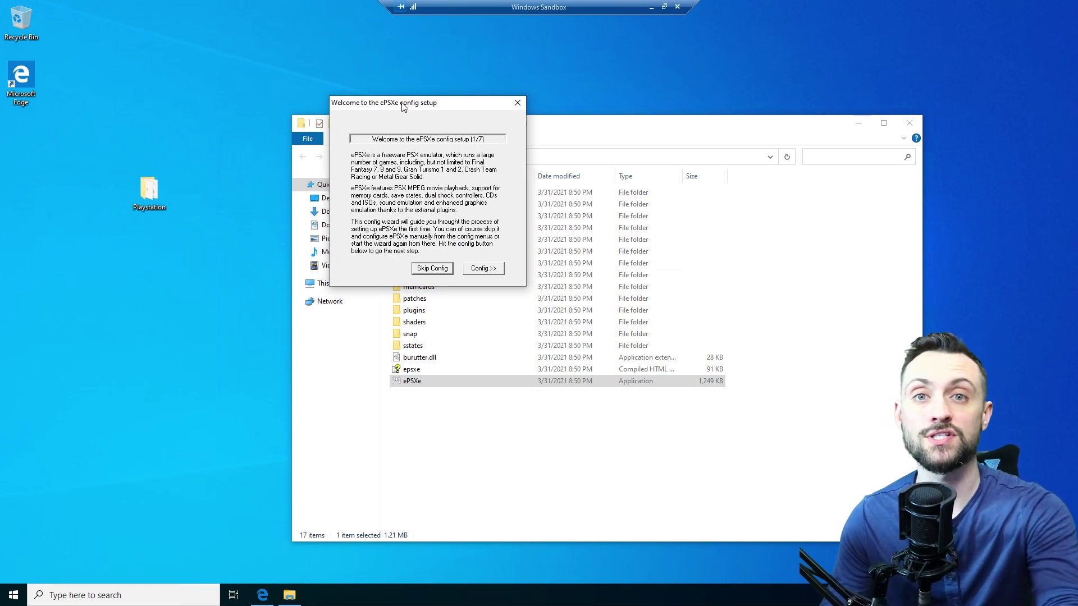
click(486, 270)
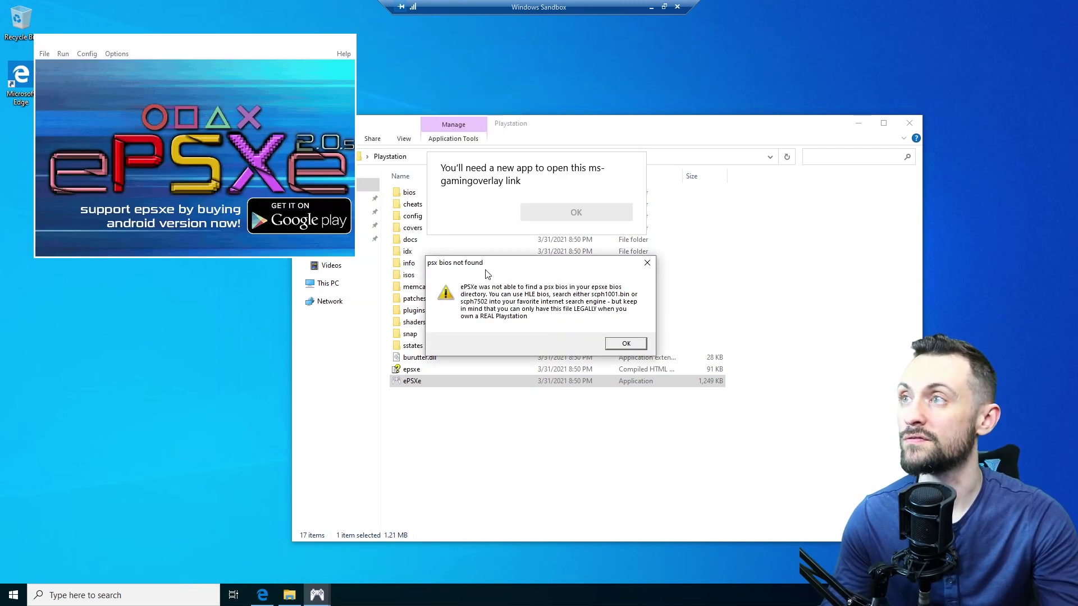
click(626, 348)
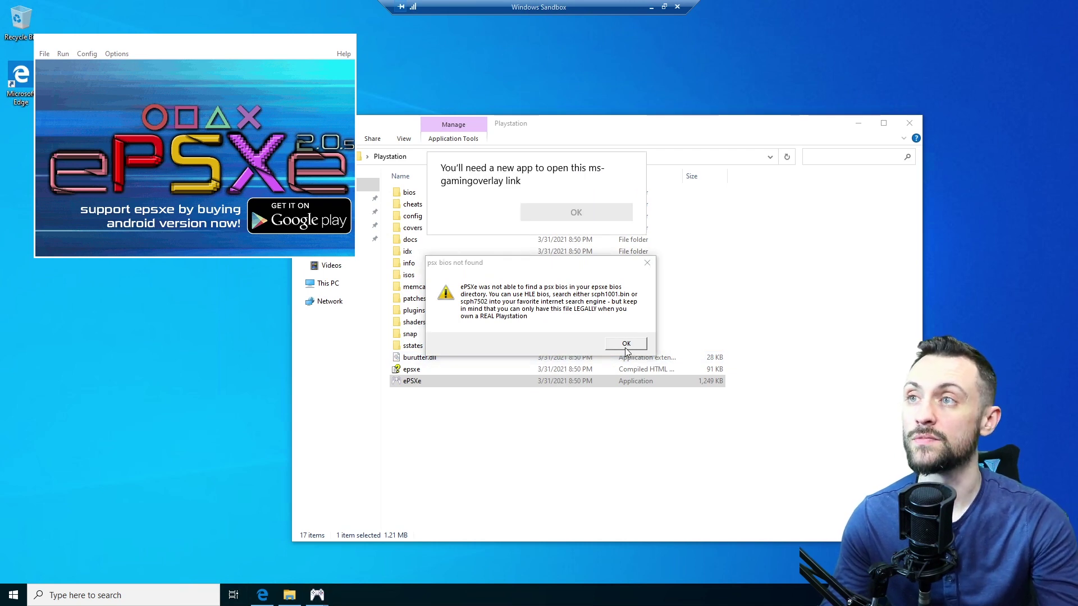
click(626, 344)
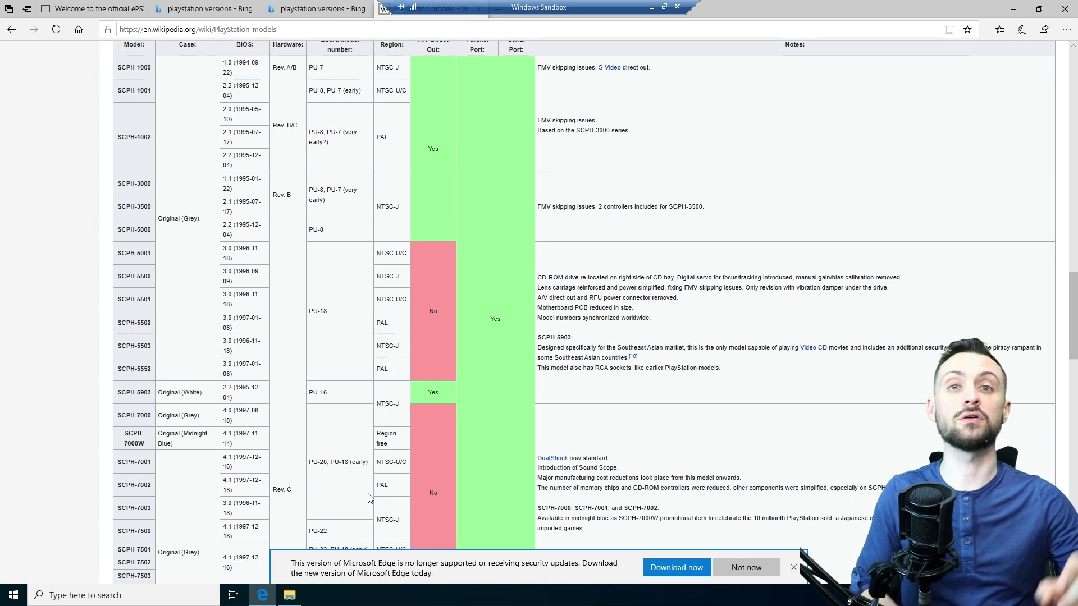
Step: Examine the Comparison of models table on the PlayStation models Wikipedia page for model numbers and BIOS versions
scroll(369, 498, up, 2)
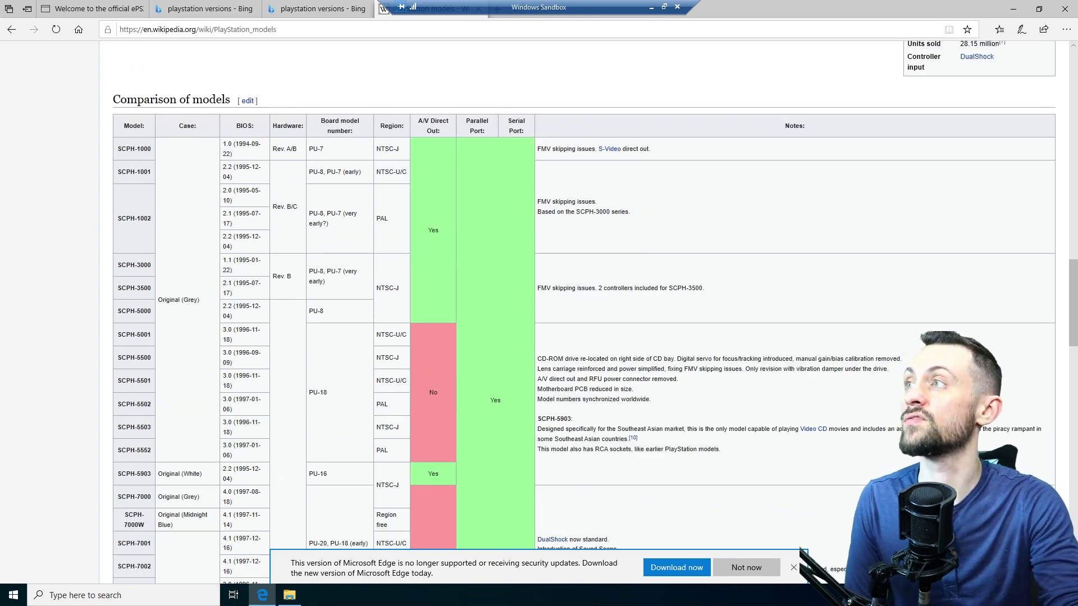
drag(119, 149, 156, 153)
scroll(135, 163, down, 2)
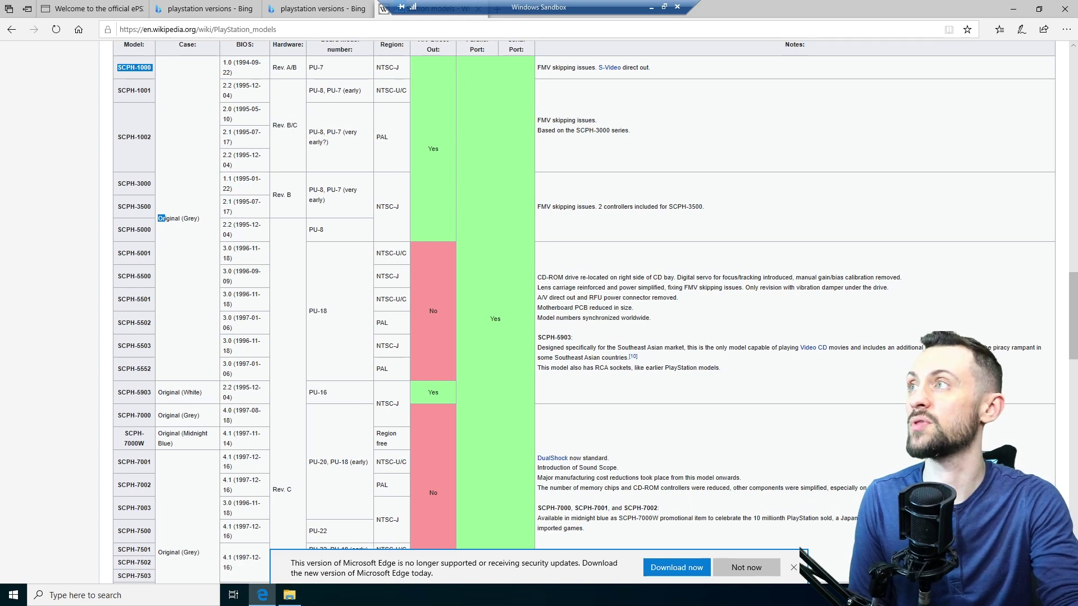
scroll(105, 206, down, 4)
scroll(112, 388, down, 4)
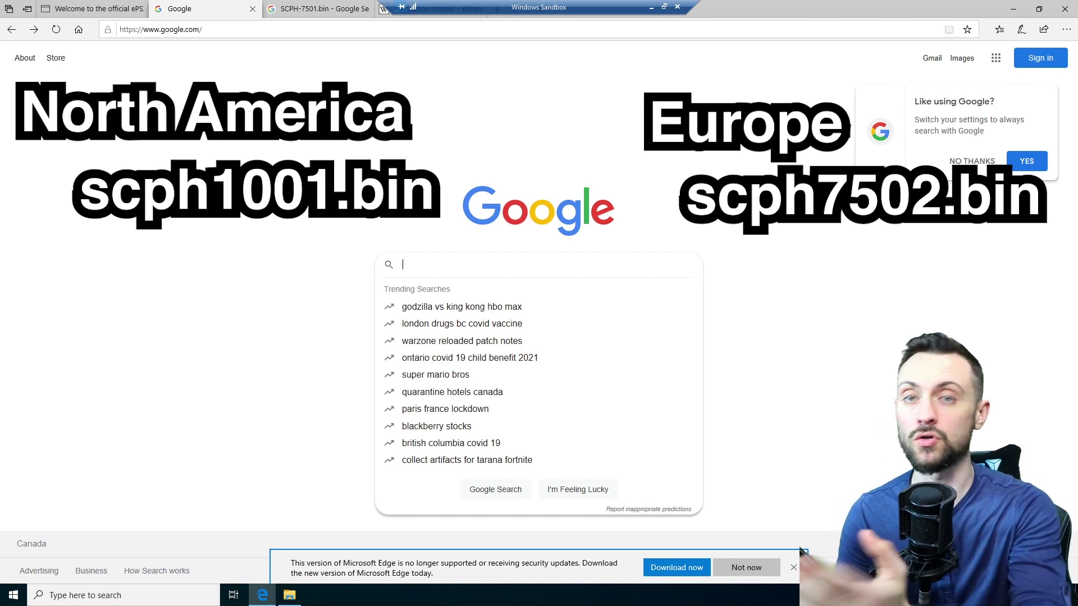
Step: Search Google for "SCPH1001.bin download" and copy the downloaded SCPH1001.BIN into the bios folder inside Playstation
text(SCPH)
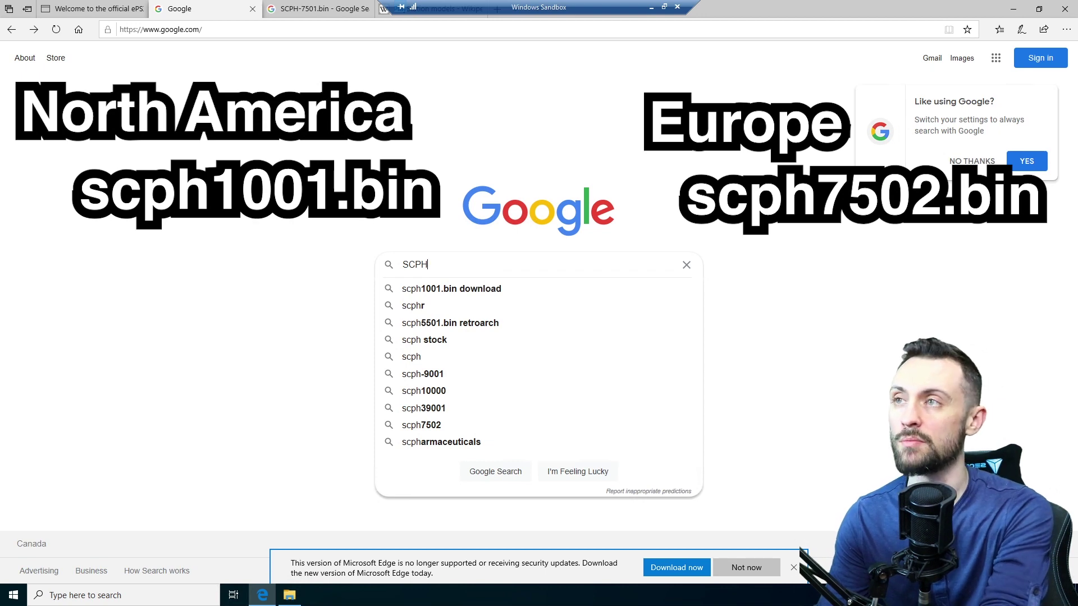
text(1001)
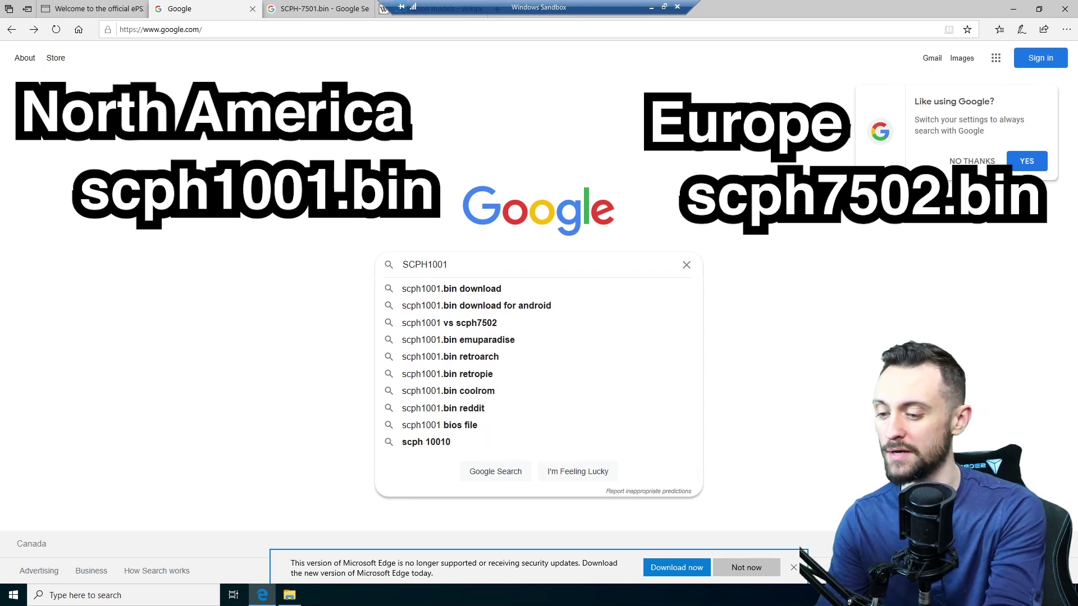
text(.bin download)
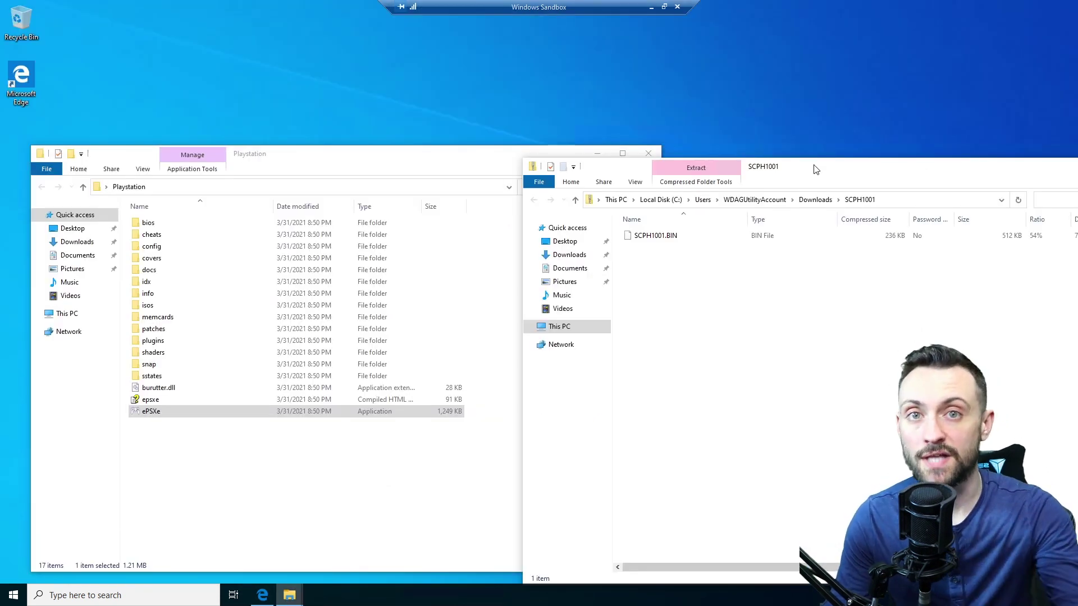
drag(651, 237, 151, 223)
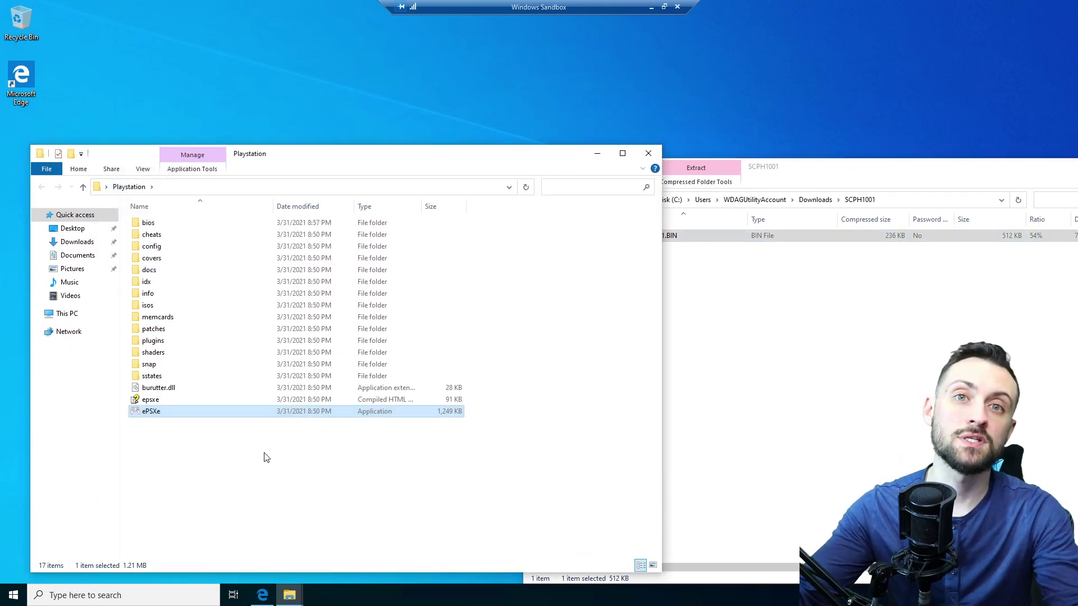
Step: Launch ePSXe, start the Wizard Guide and choose the scph1001 - US (Recommended) BIOS
click(166, 413)
double_click(151, 412)
click(29, 13)
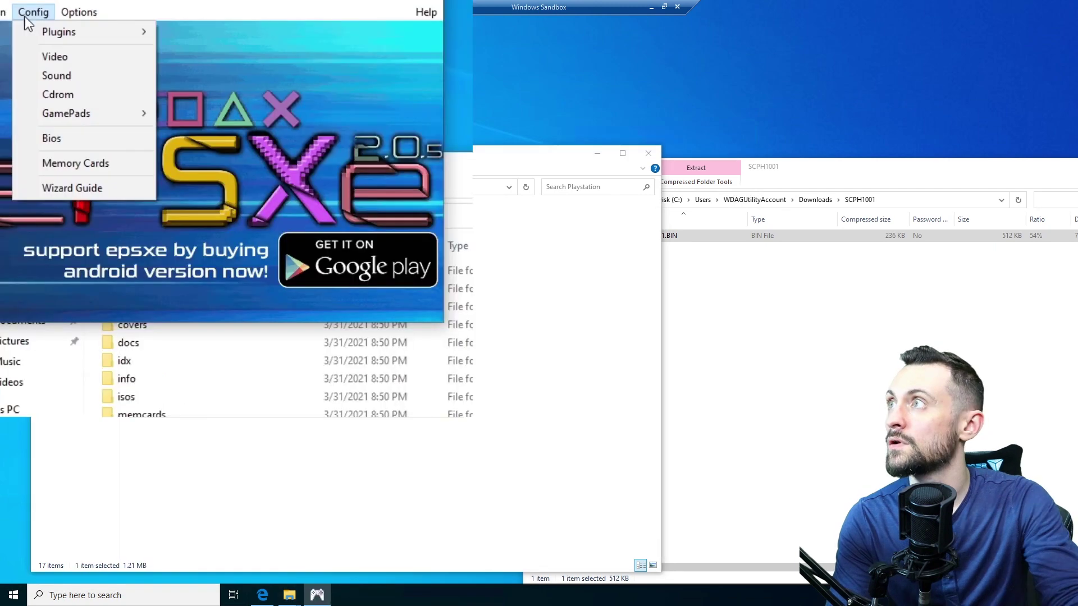
click(78, 188)
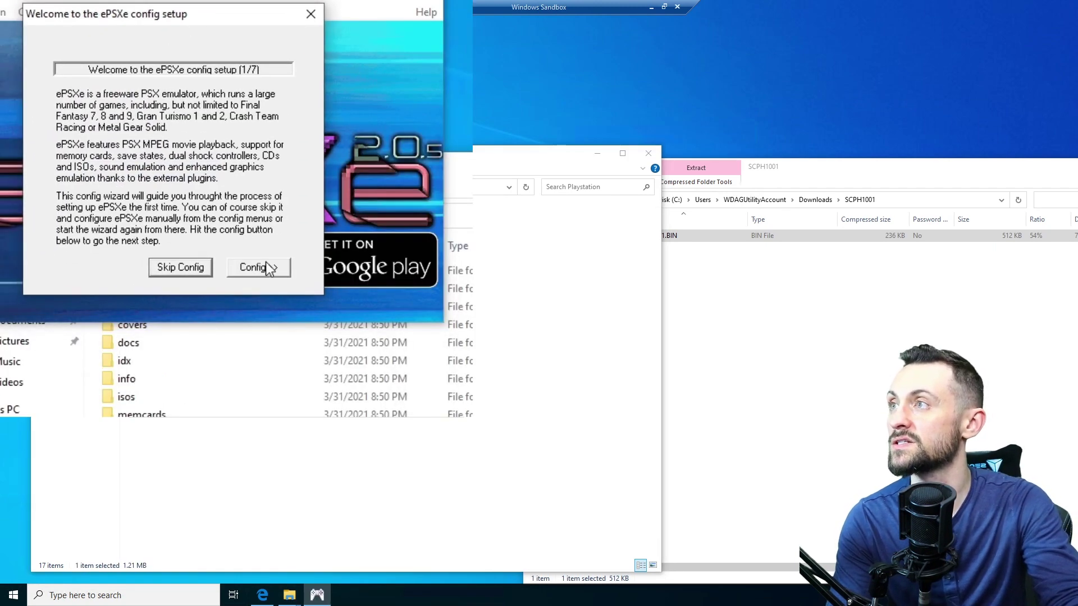
click(272, 270)
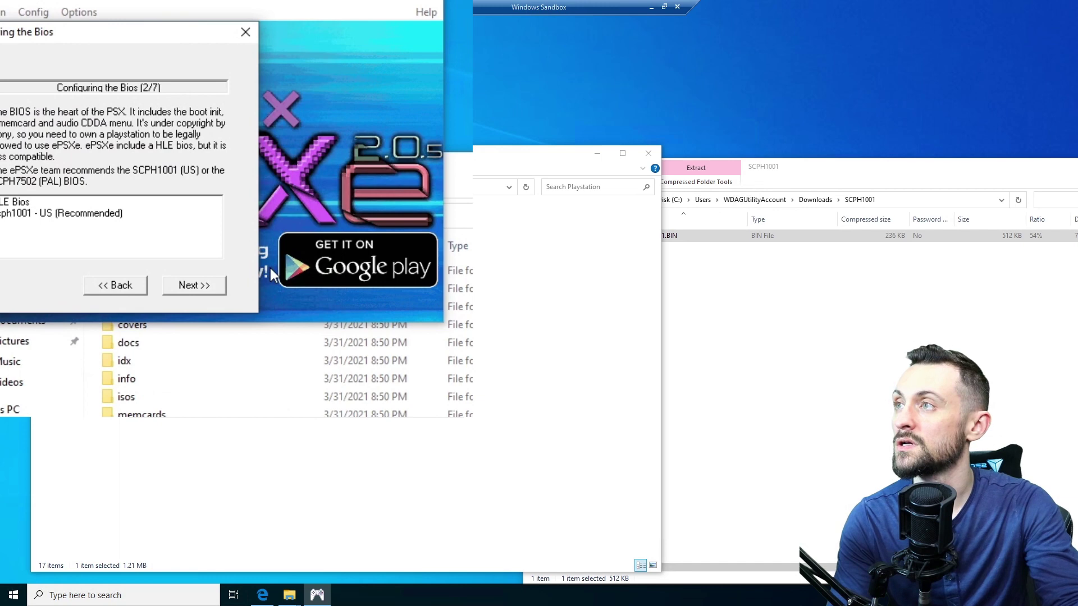
click(41, 214)
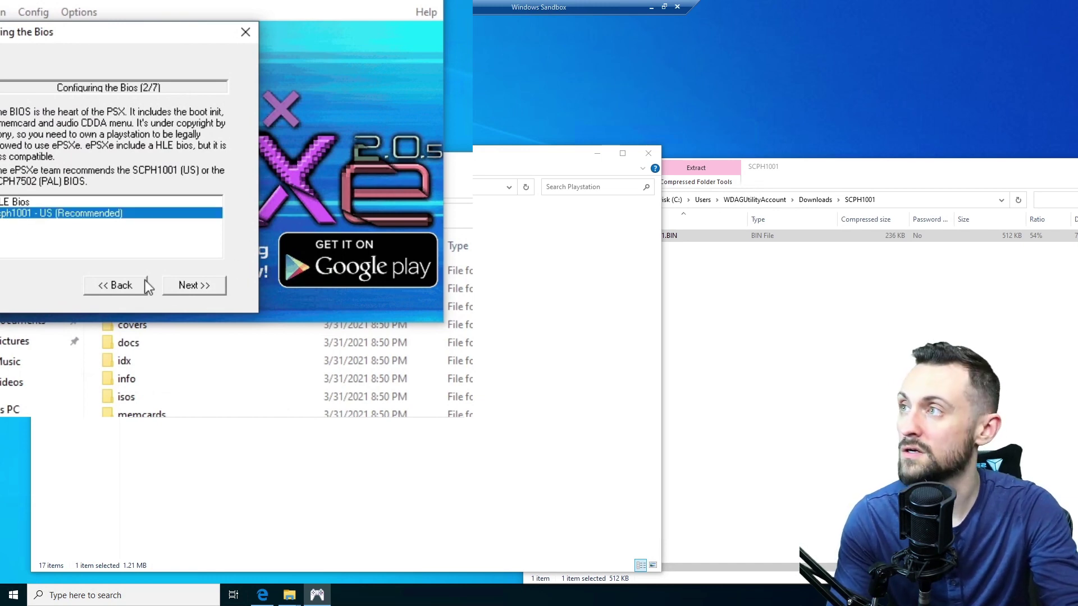
click(190, 285)
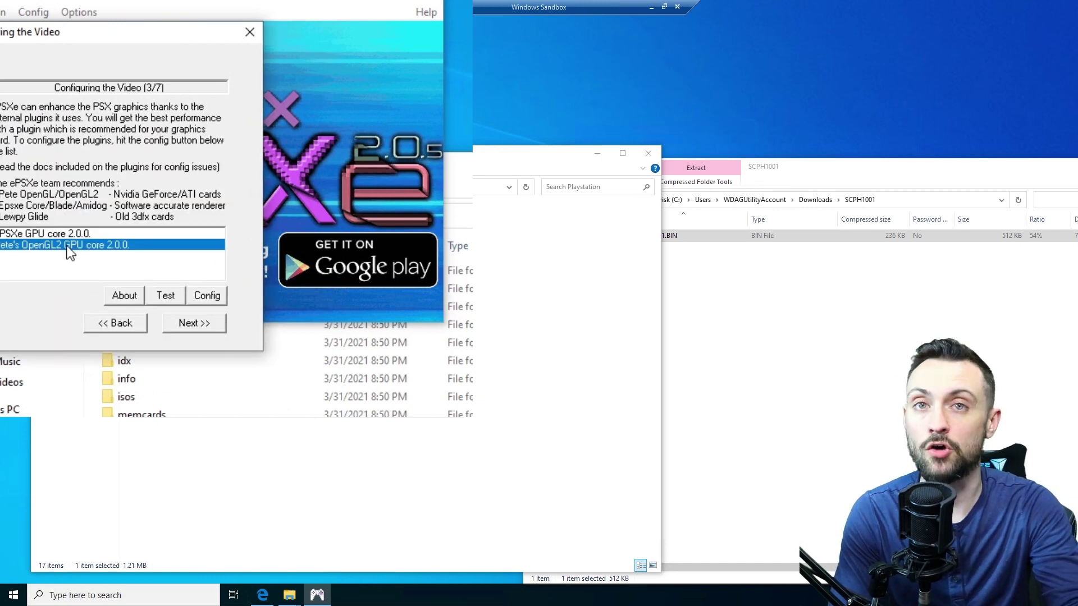
Step: Accept the wizard's preselected video and sound plugins and choose ePSXe CDR WNT/W2K core 2.0.0 for the CD-ROM
click(194, 323)
click(193, 320)
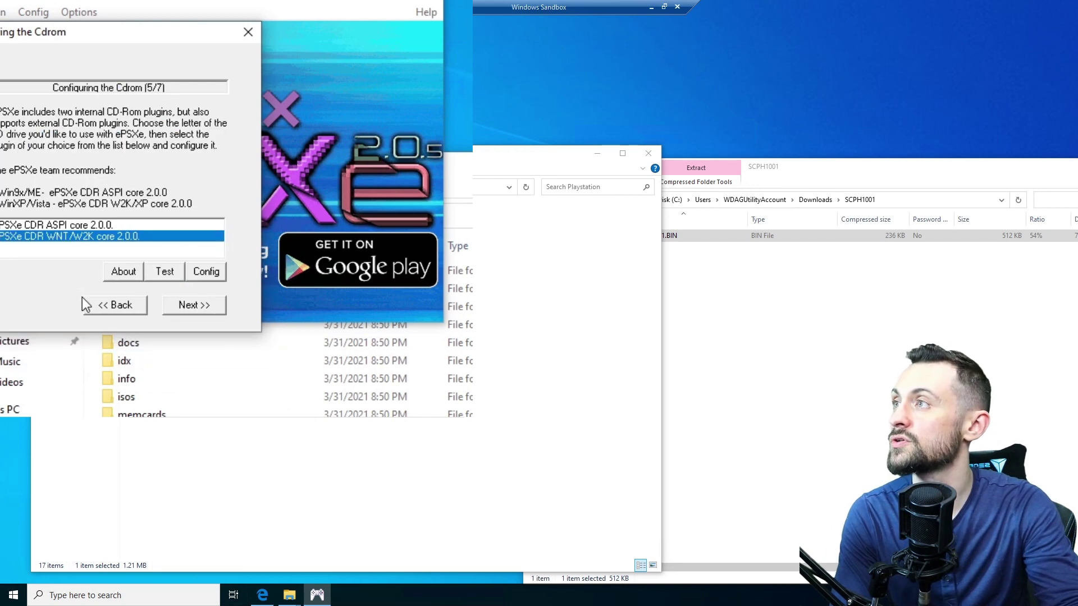
click(50, 229)
click(57, 236)
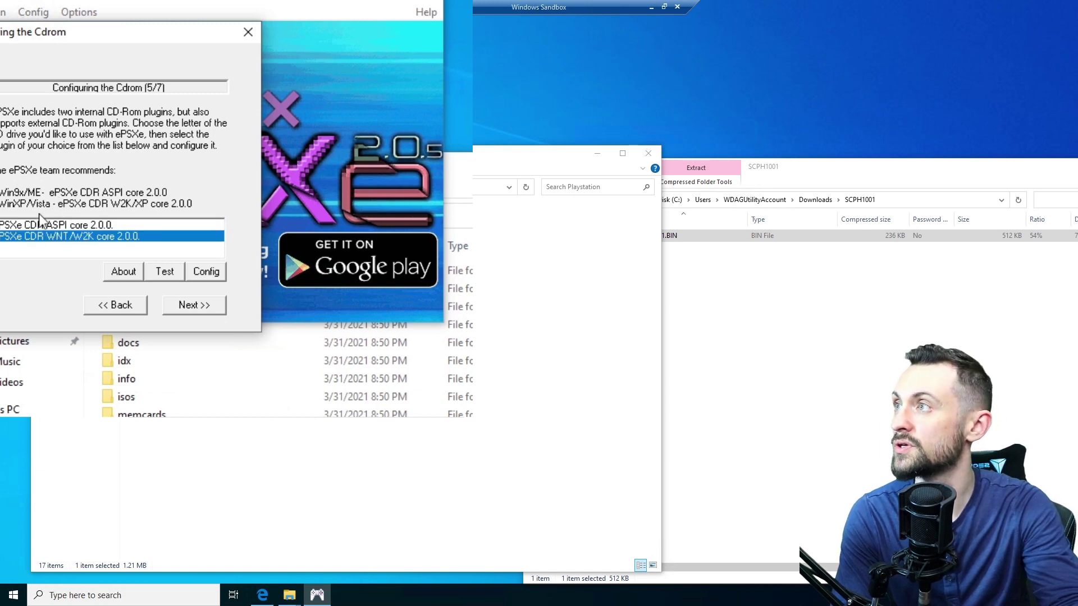
key(Return)
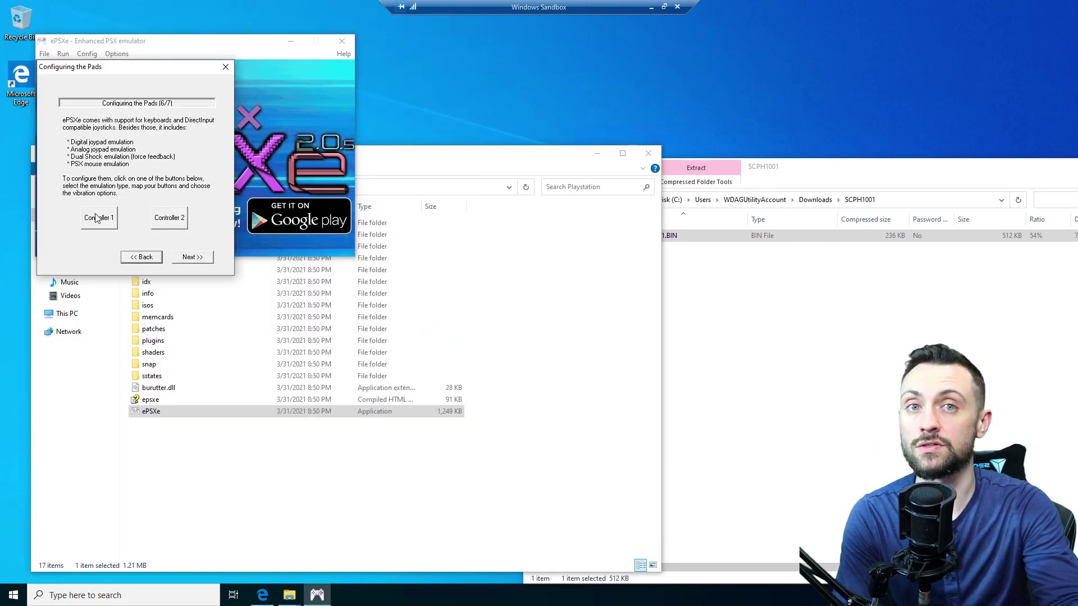
Step: Set Controller 1 to 2: XInput with the [SCPH-1200] DualShock (F5) pad type, and finish the setup wizard
click(96, 218)
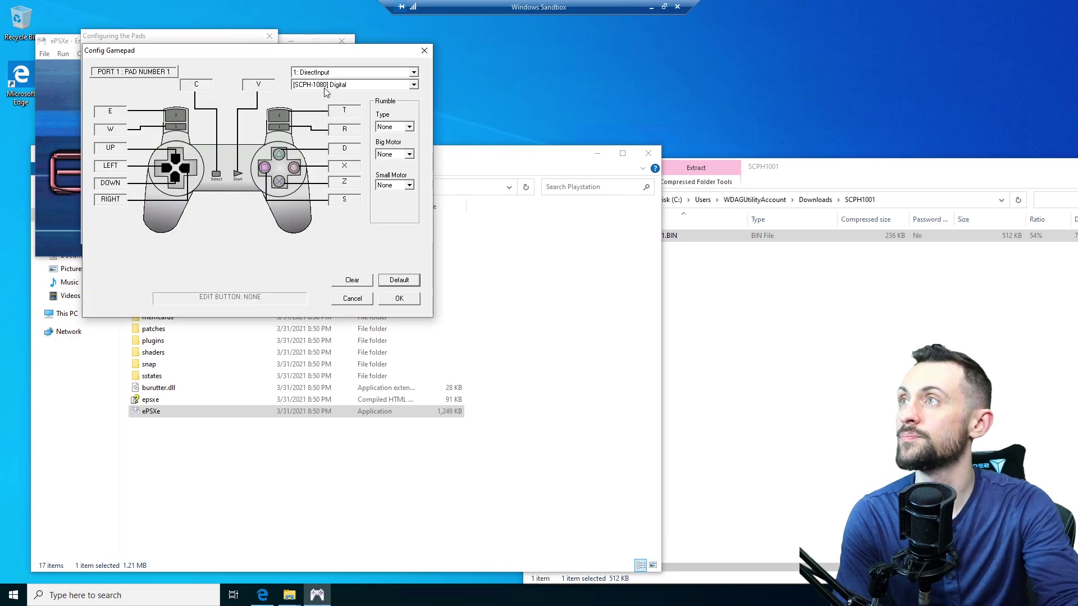
click(359, 73)
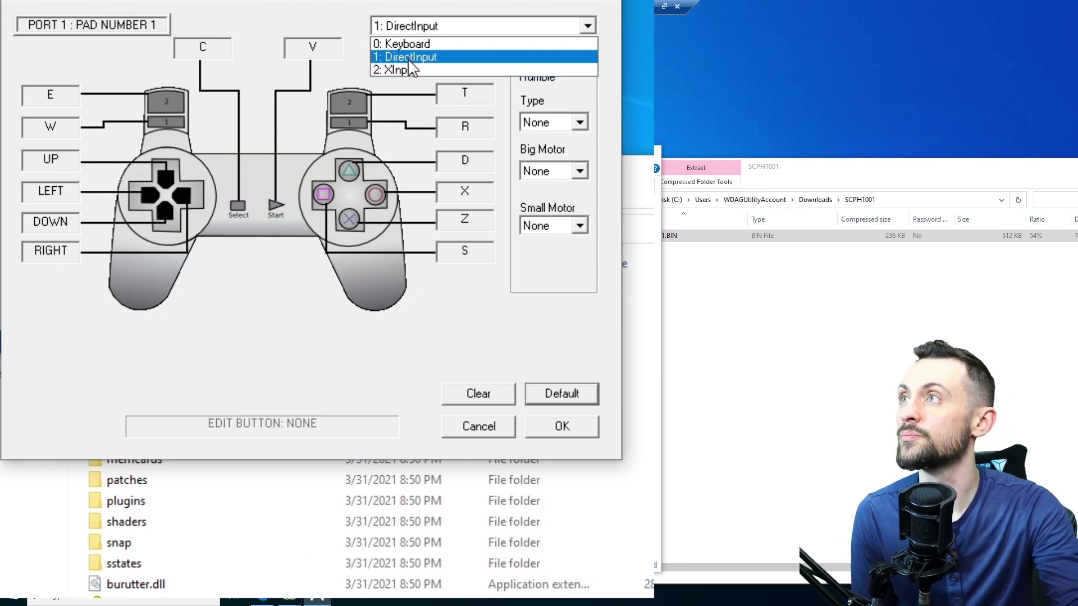
click(409, 68)
click(449, 49)
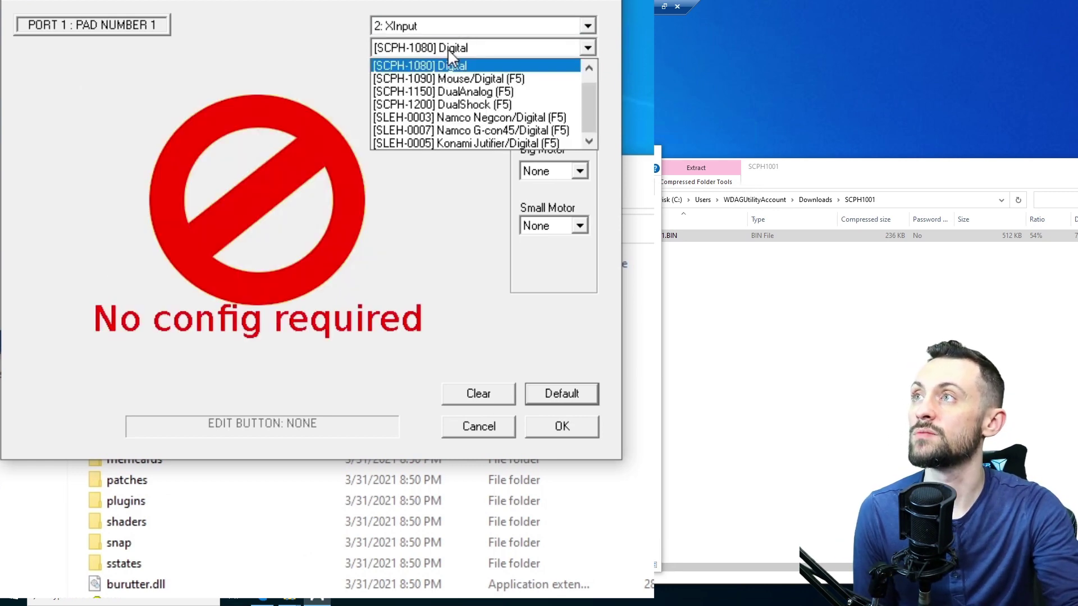
click(472, 105)
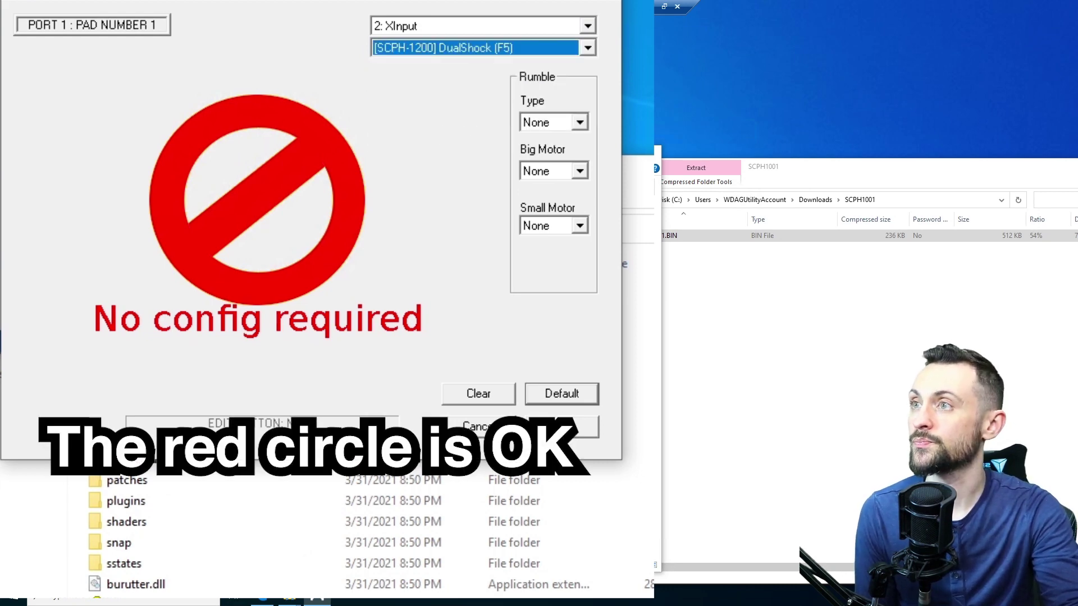
click(562, 427)
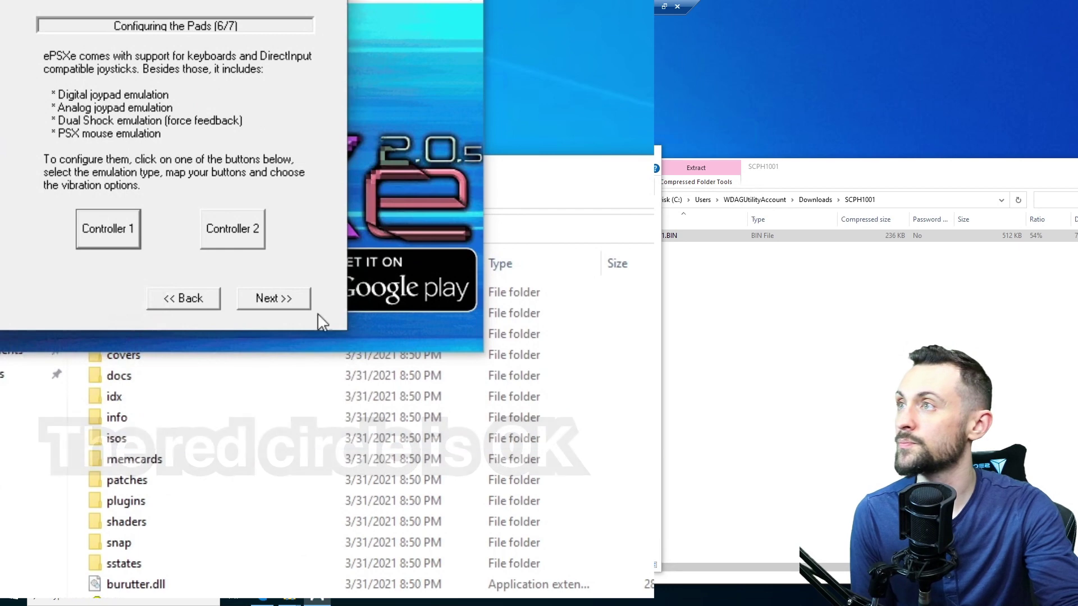
click(280, 298)
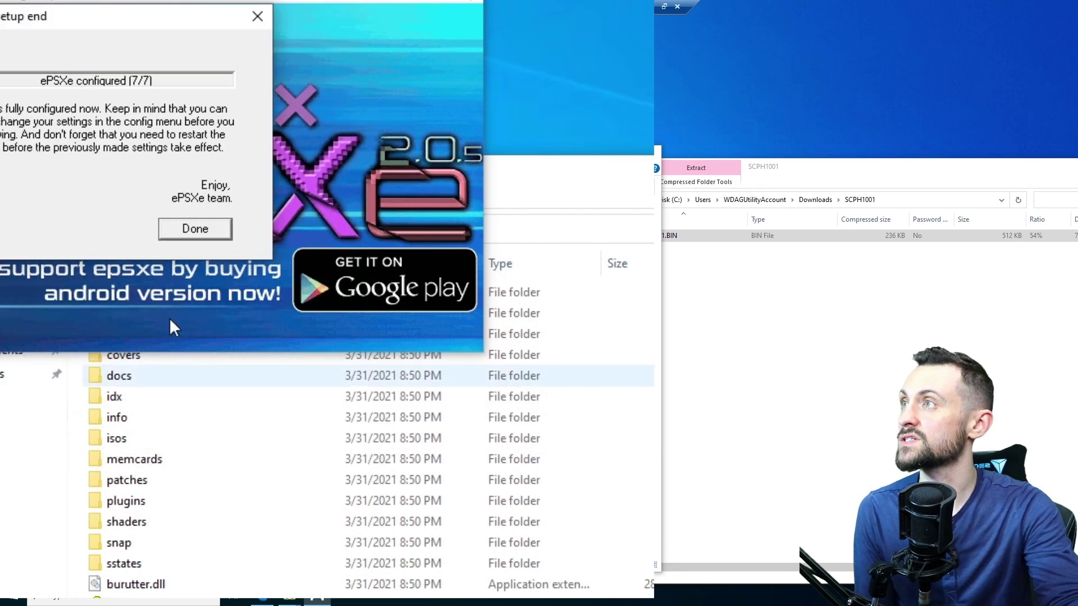
click(194, 229)
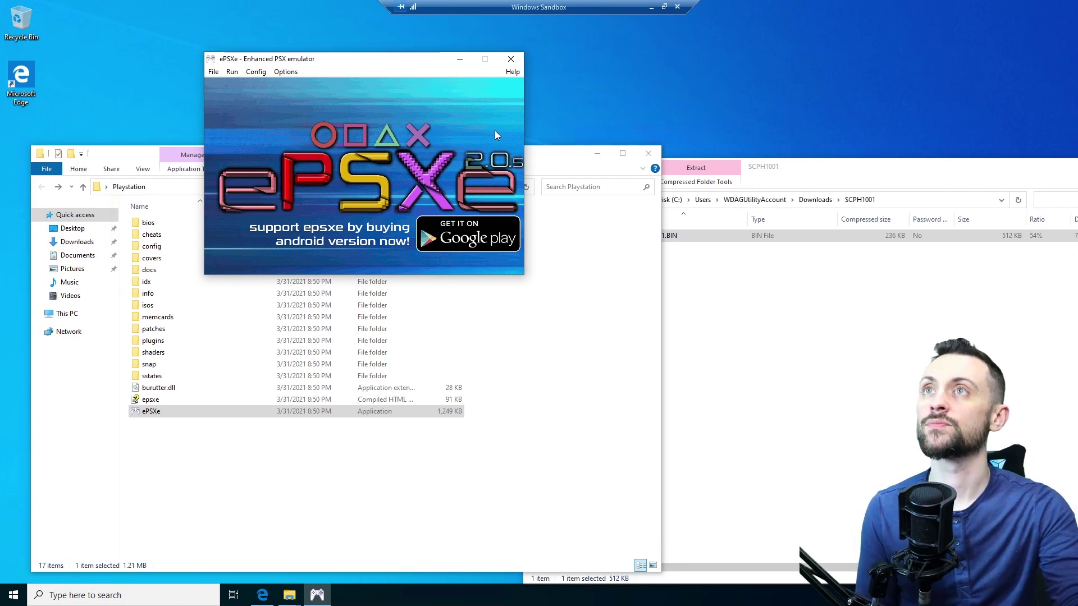
Step: Open the video plugin configuration, try Window mode, and set the display back to Fullscreen mode
click(253, 72)
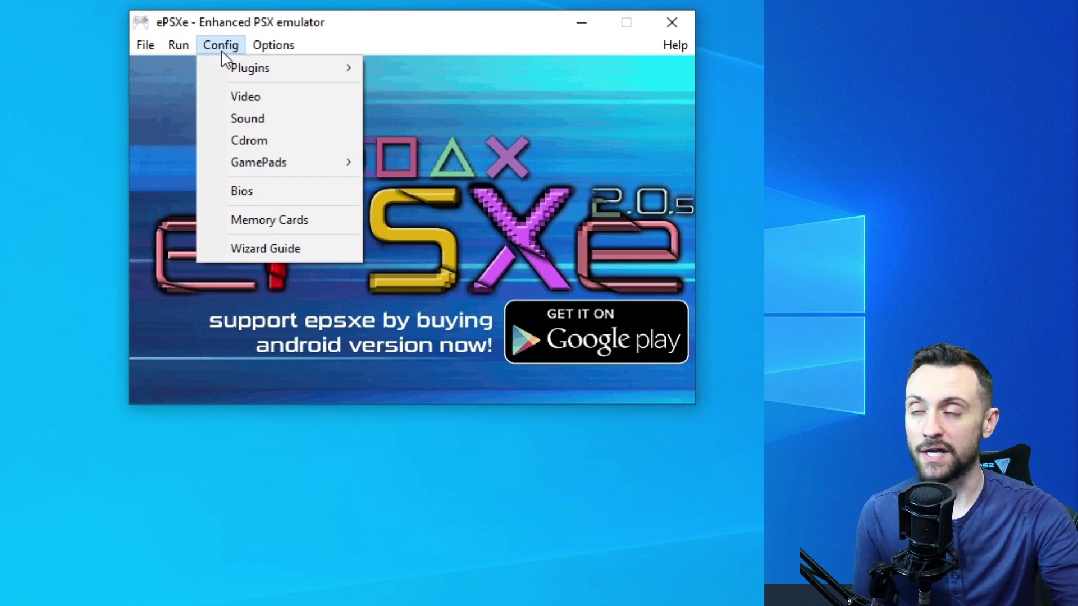
click(248, 96)
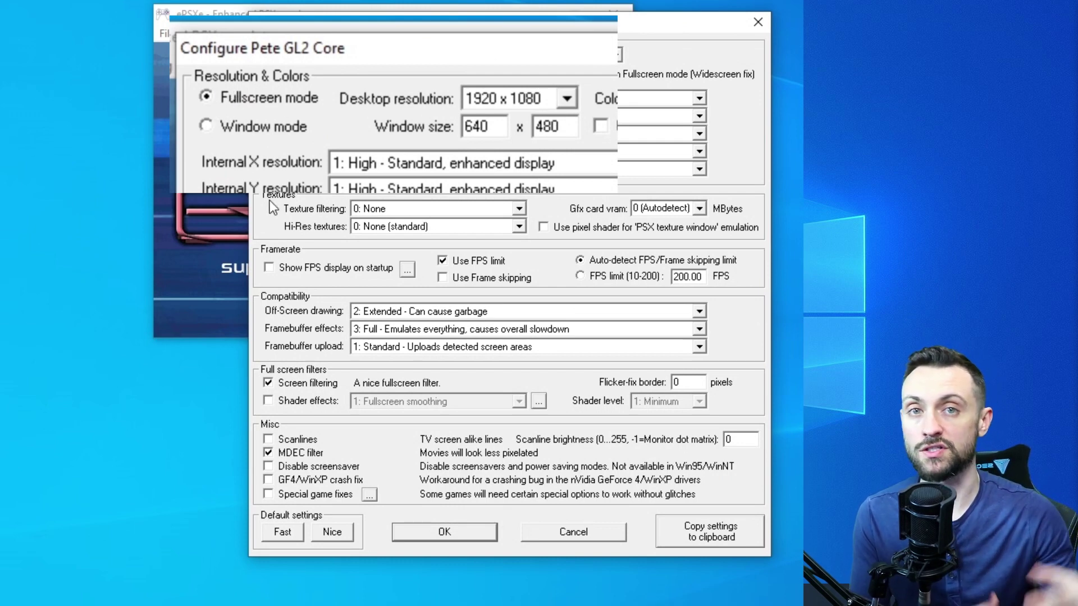
click(207, 126)
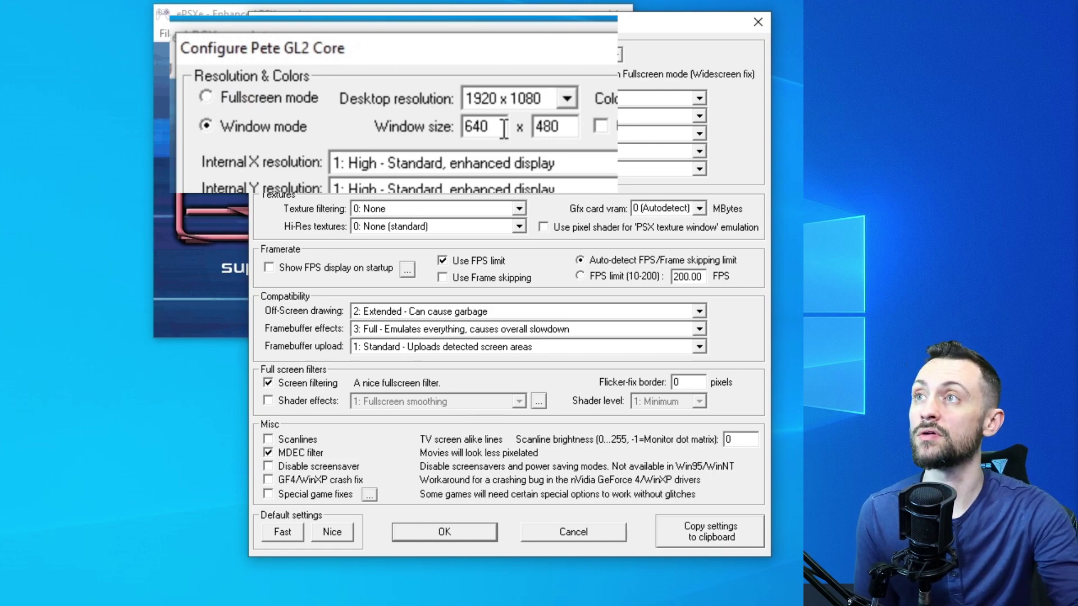
drag(503, 128, 449, 147)
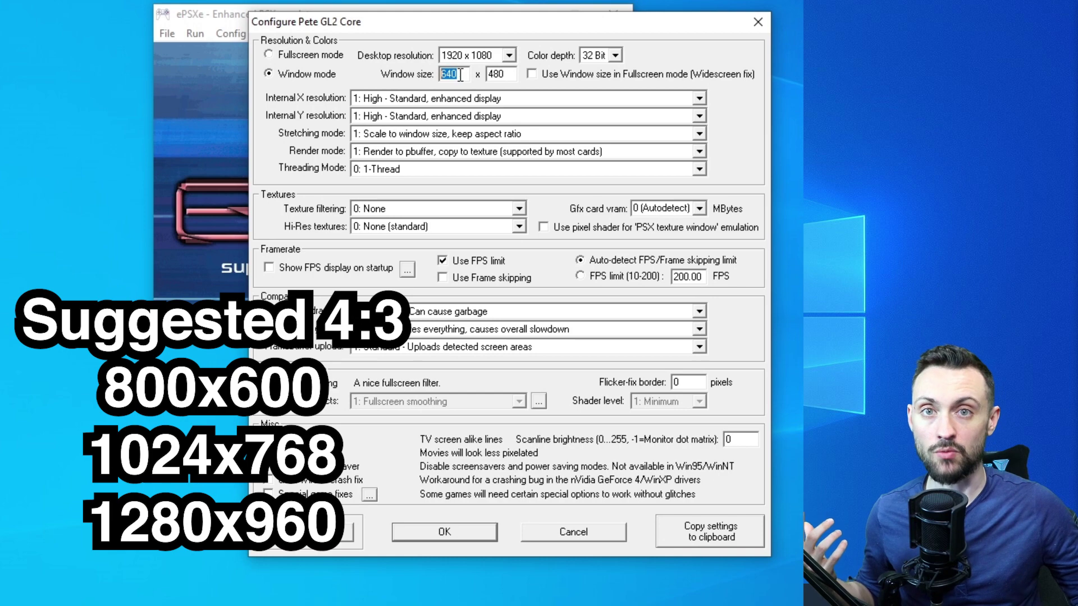
click(293, 55)
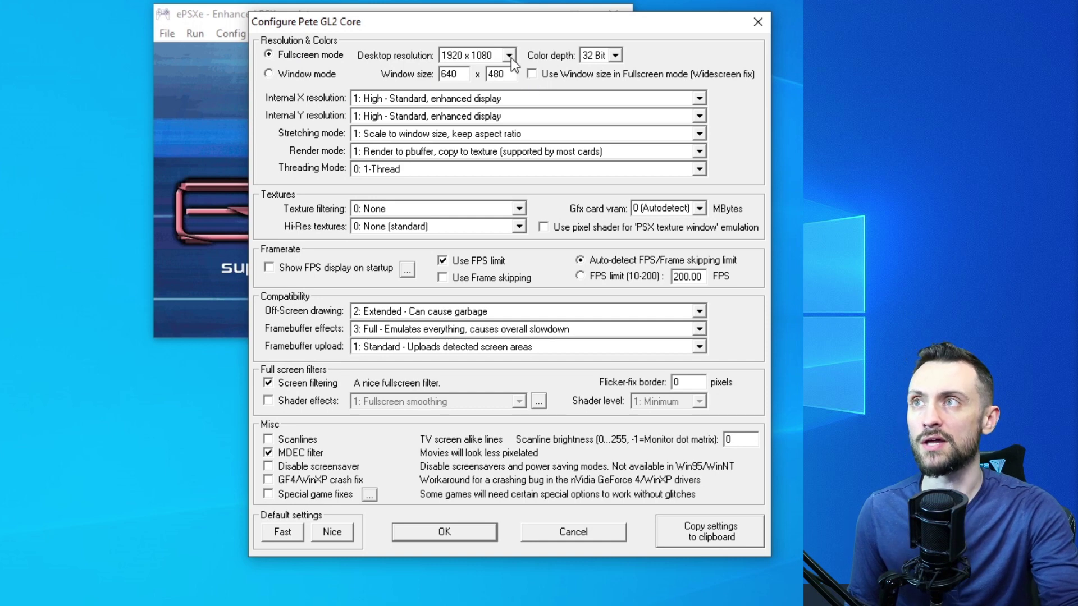
Step: Review the available desktop resolutions, try the Fast default settings, and apply the Nice default settings instead
click(509, 57)
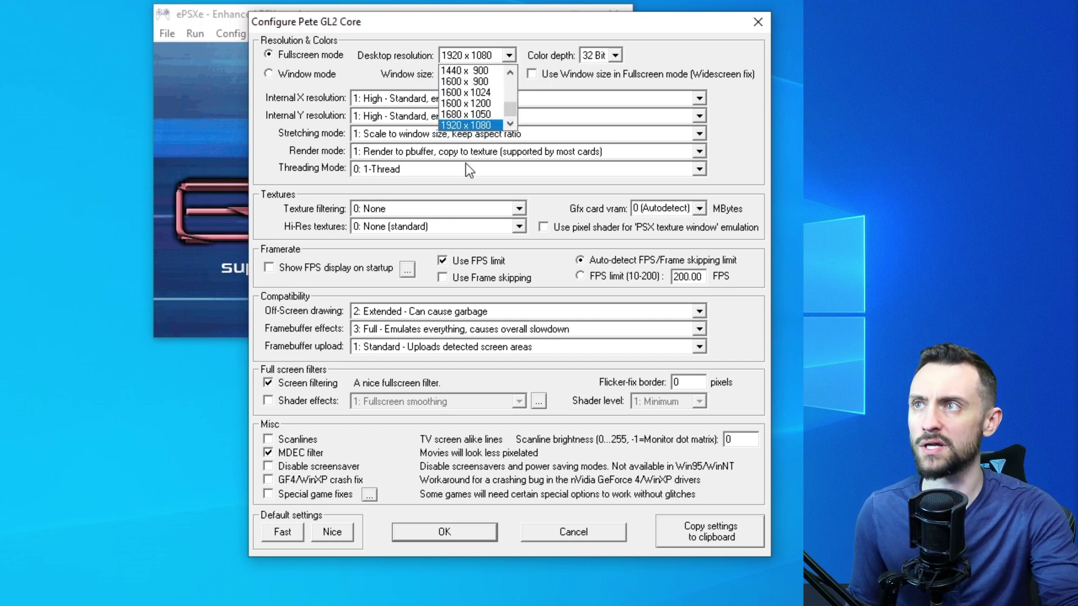
scroll(470, 118, up, 2)
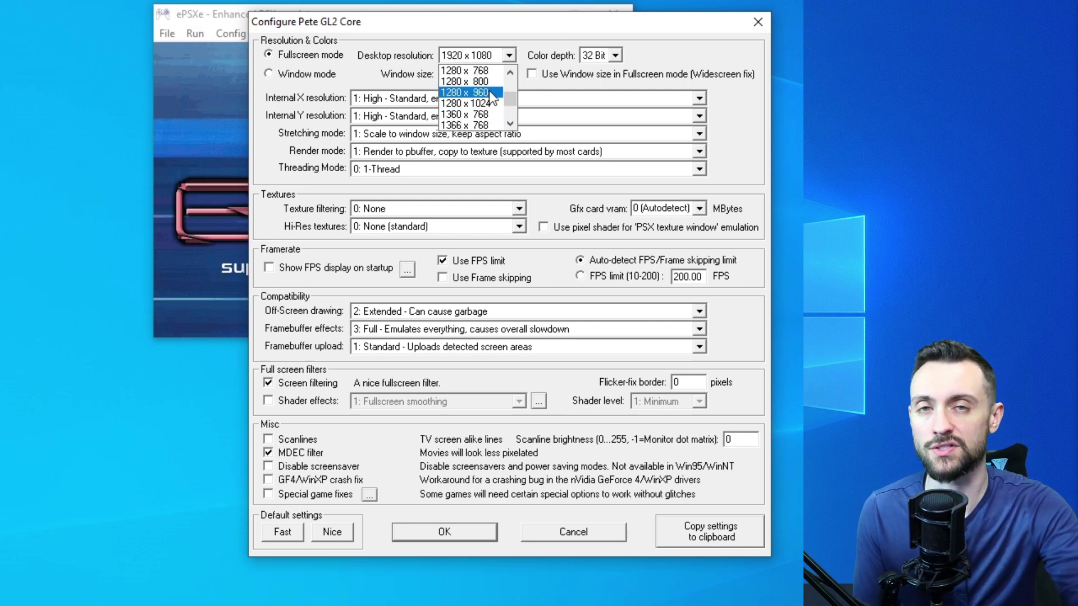
click(542, 46)
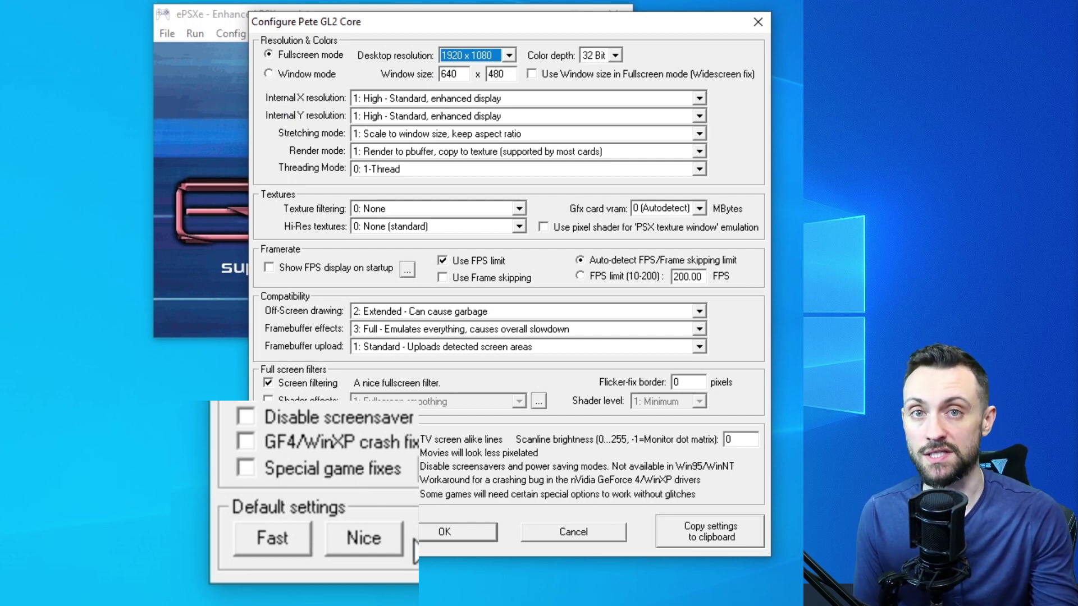
click(295, 537)
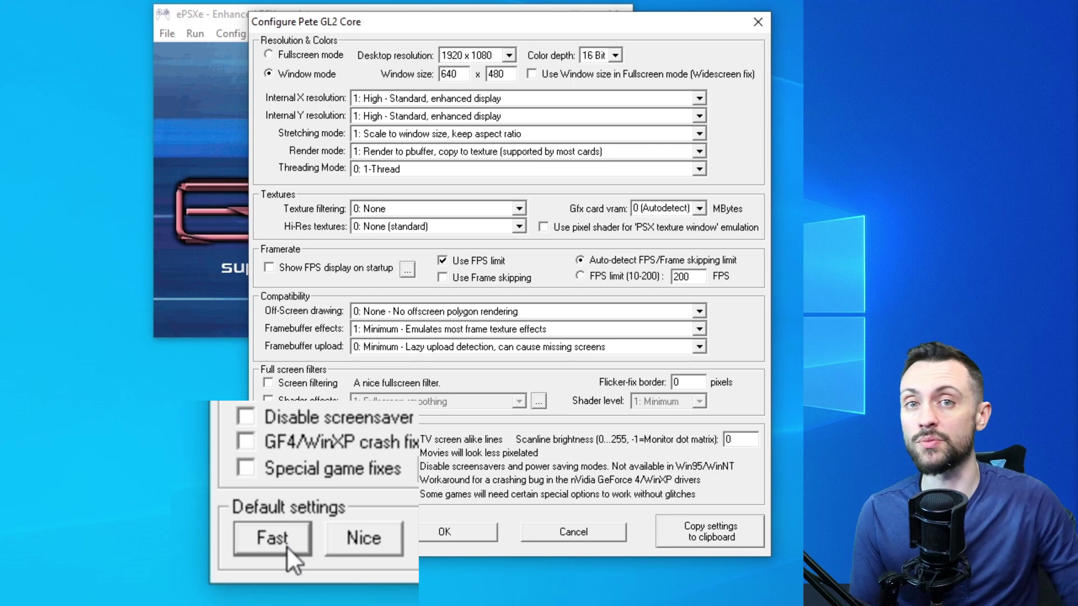
click(356, 544)
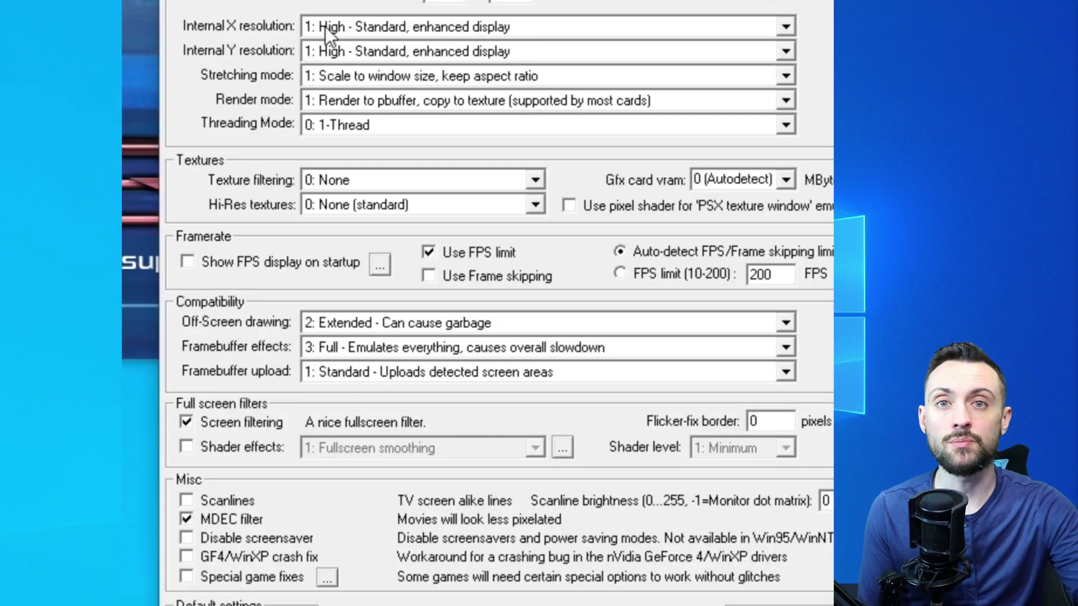
Step: Set the internal X resolution to 2: Very high and the internal Y resolution to 3: Ultra high
click(394, 32)
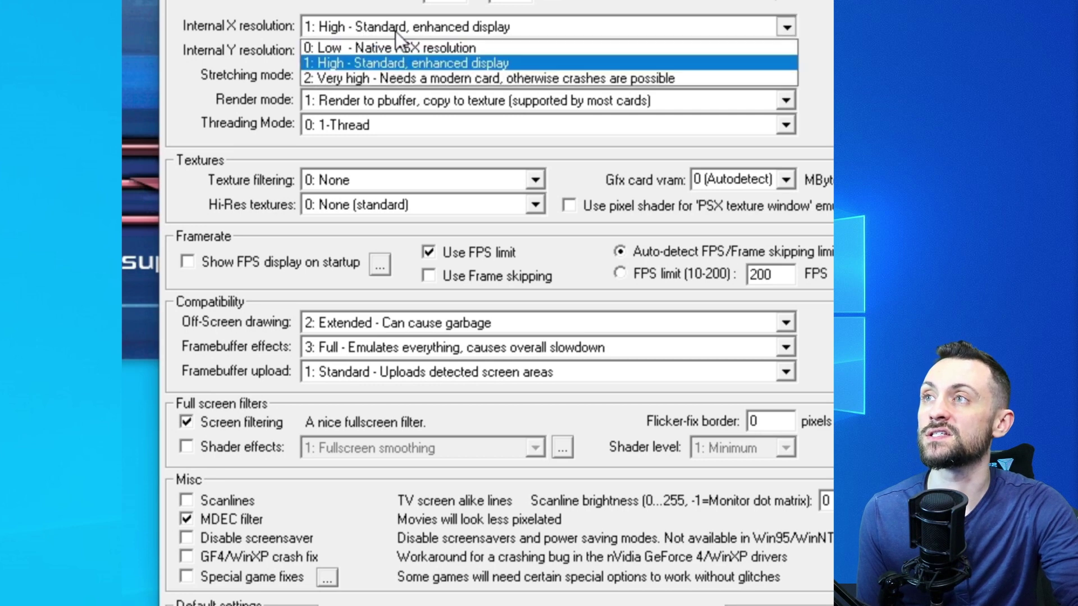
click(371, 76)
click(385, 52)
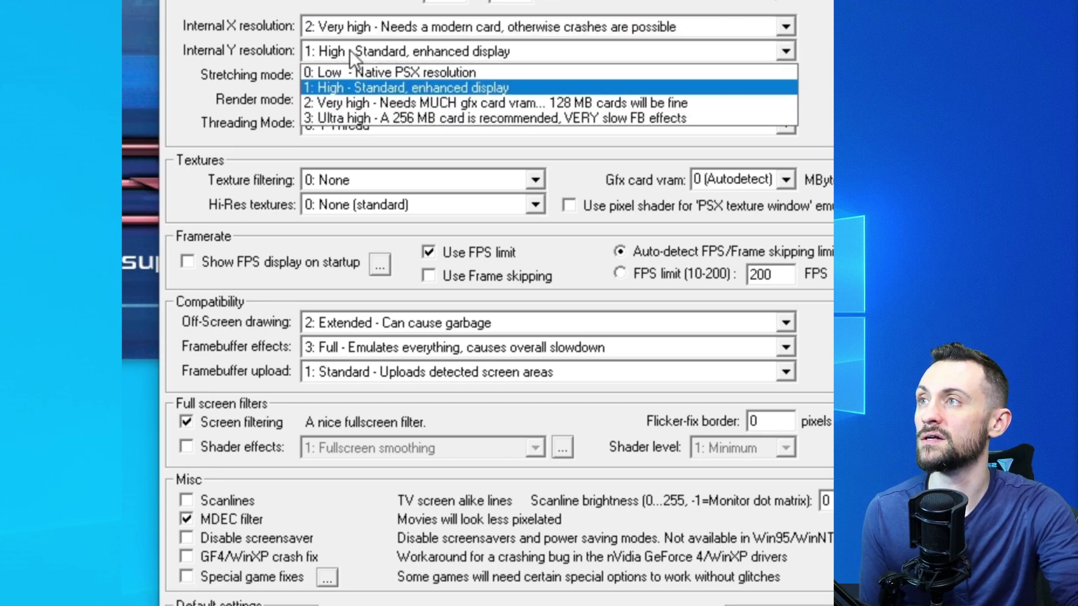
click(365, 120)
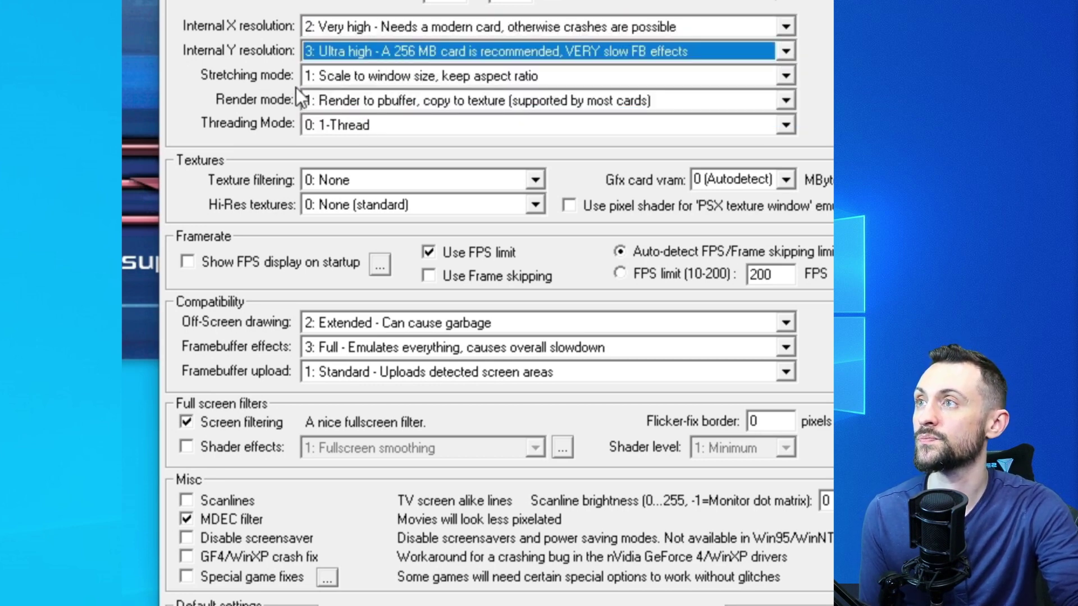
Step: Try stretching mode 0: Stretch to full window size, return to 1: Scale to window size, keep aspect ratio, and view the render modes
click(337, 73)
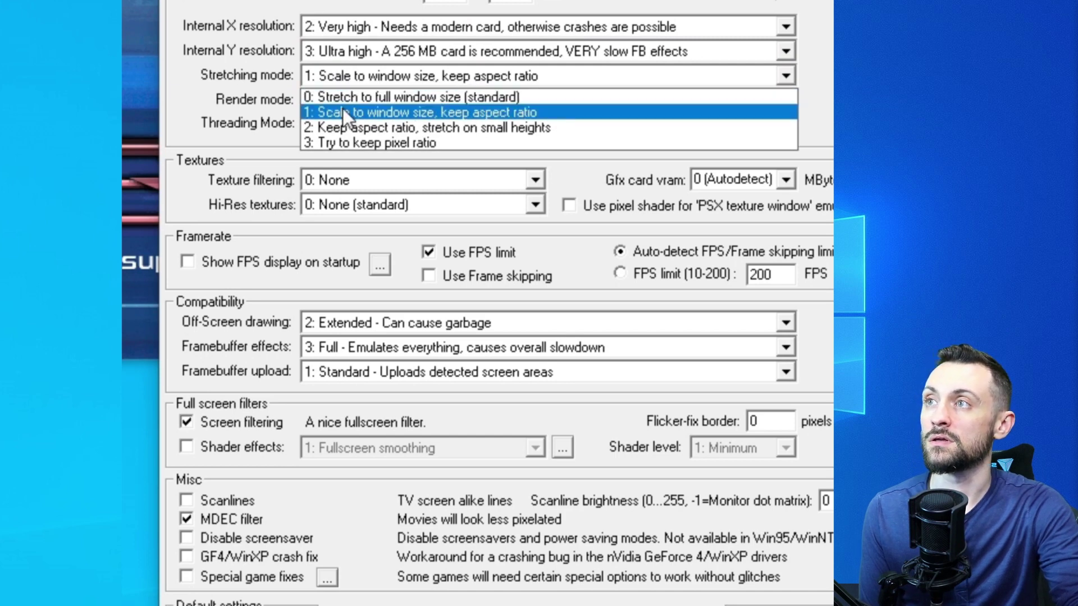
click(343, 111)
click(420, 82)
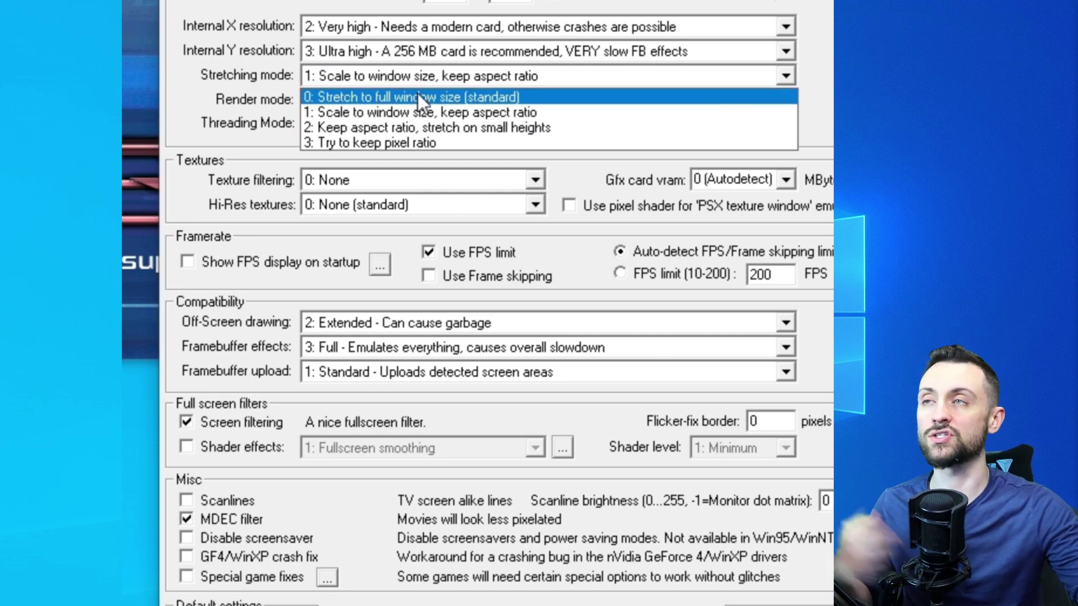
click(413, 96)
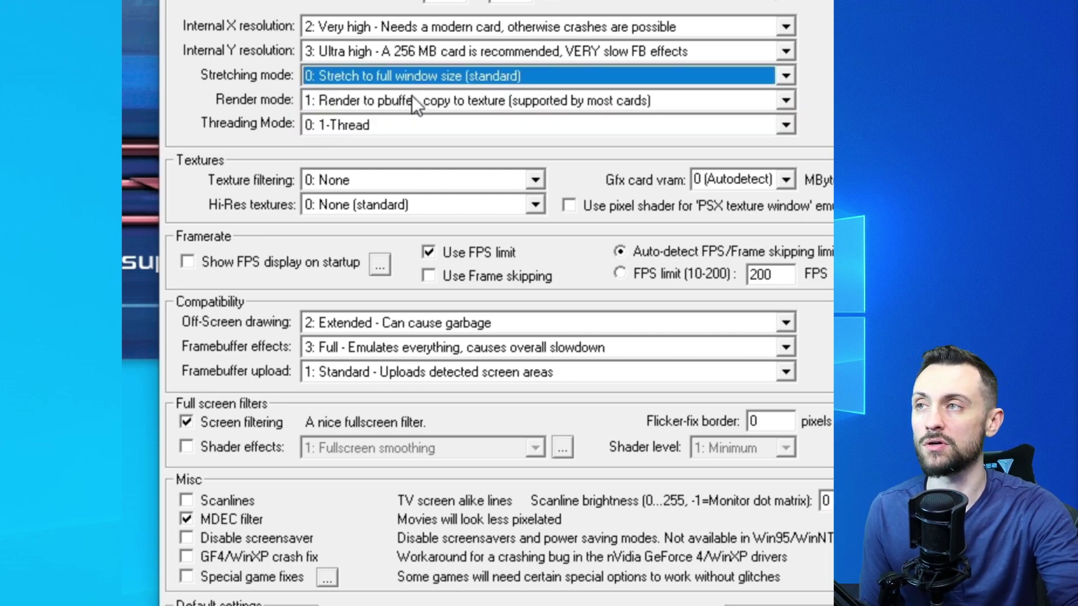
key(alt+Down)
click(369, 110)
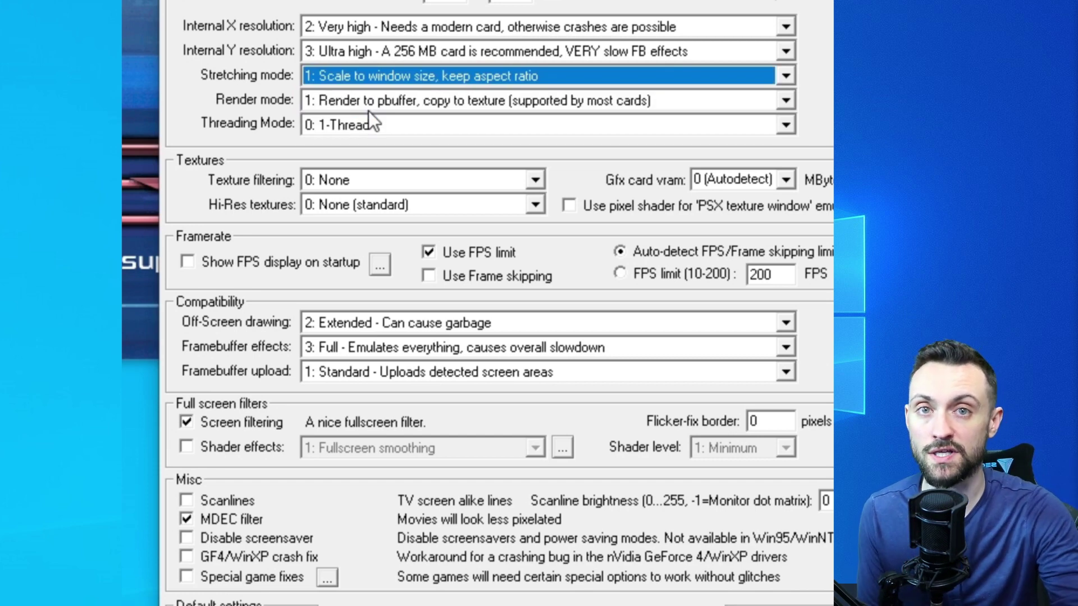
click(365, 99)
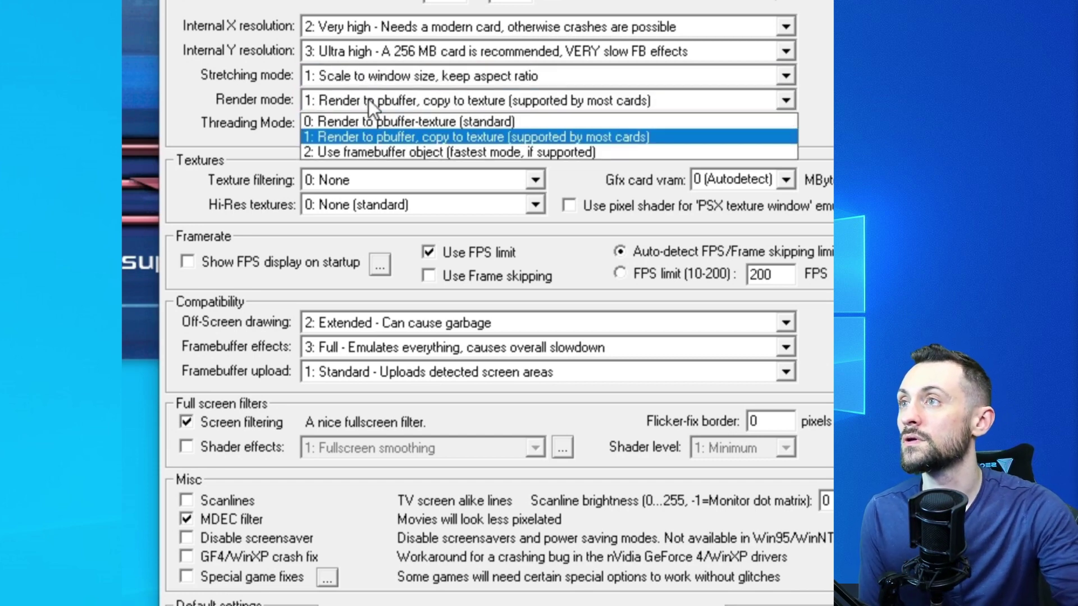
click(285, 103)
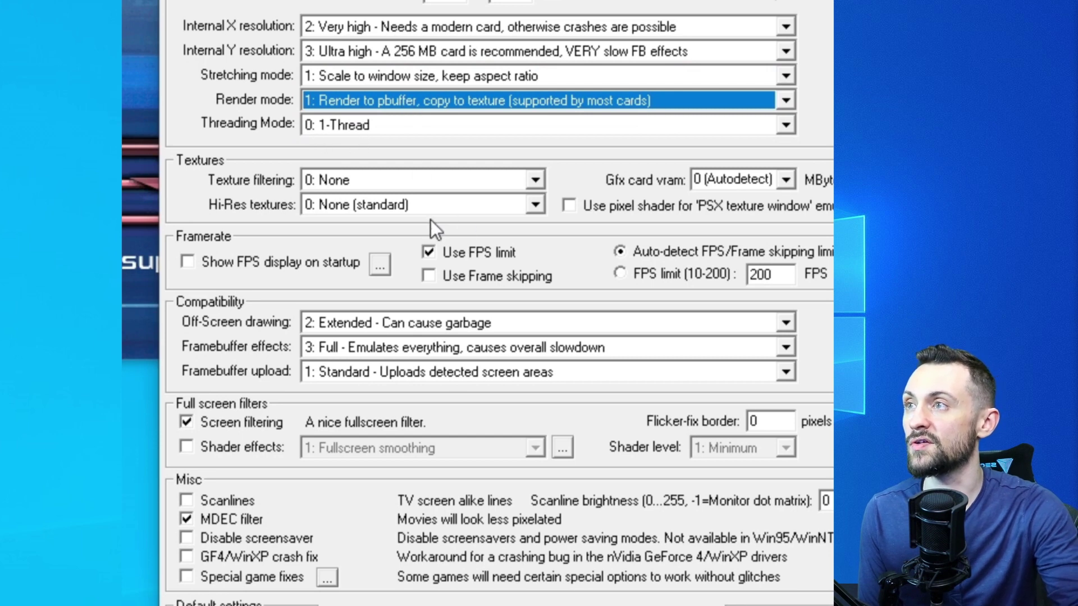
Step: Set texture filtering to 6: Extended + smoothed Sprites and Hi-Res textures to 1: 2xSaI (much vram needed)
click(453, 185)
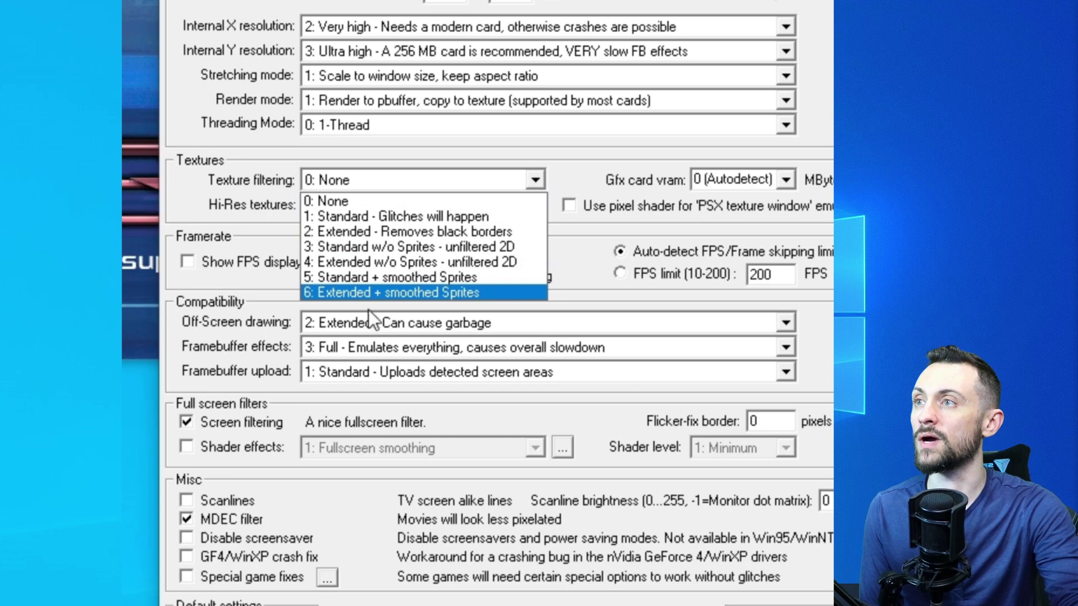
click(368, 294)
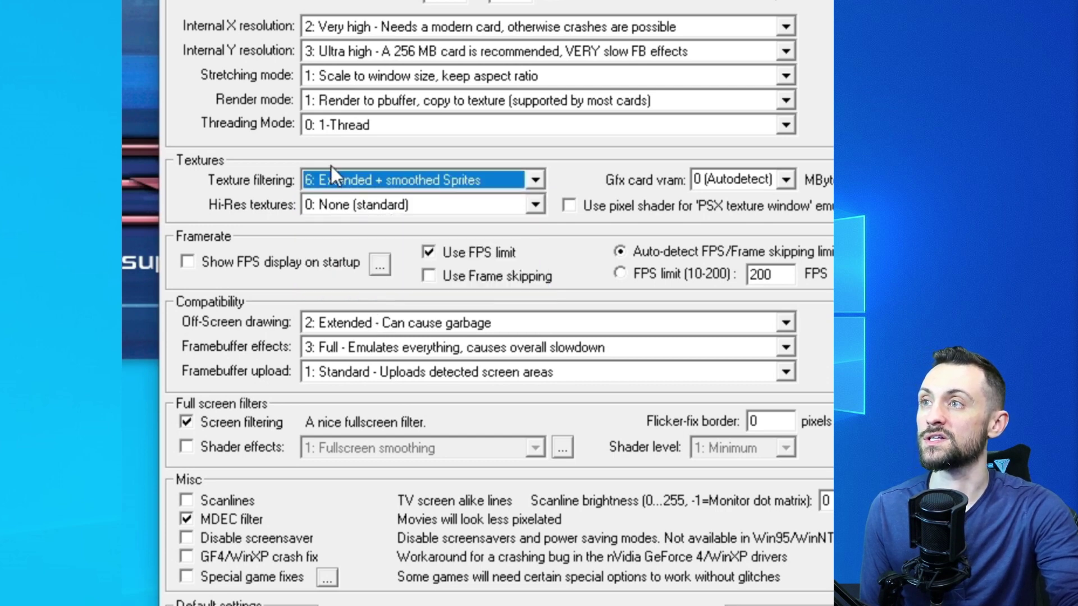
click(362, 206)
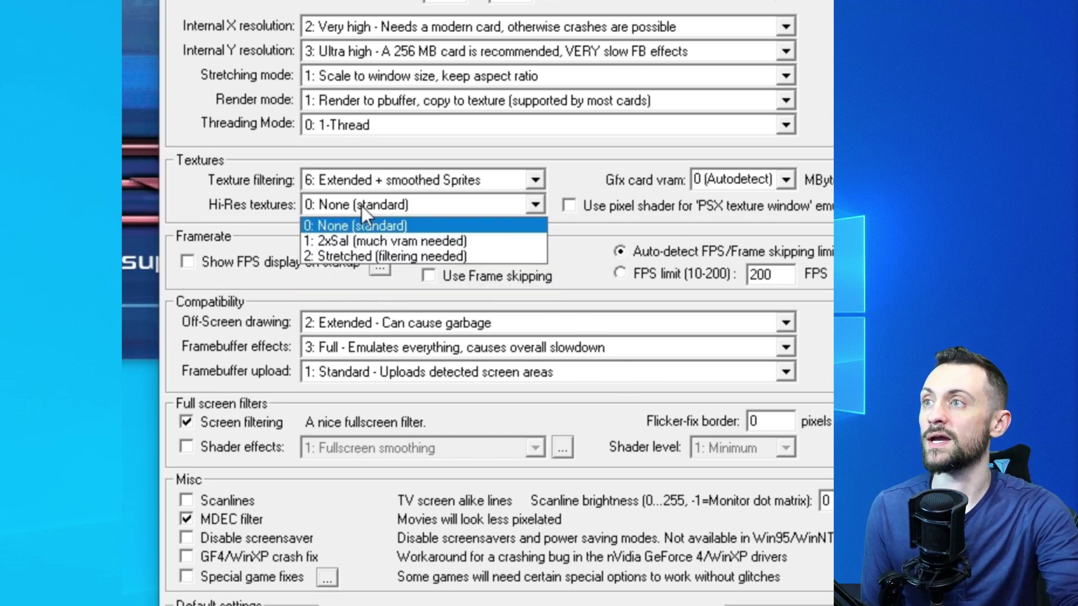
click(333, 244)
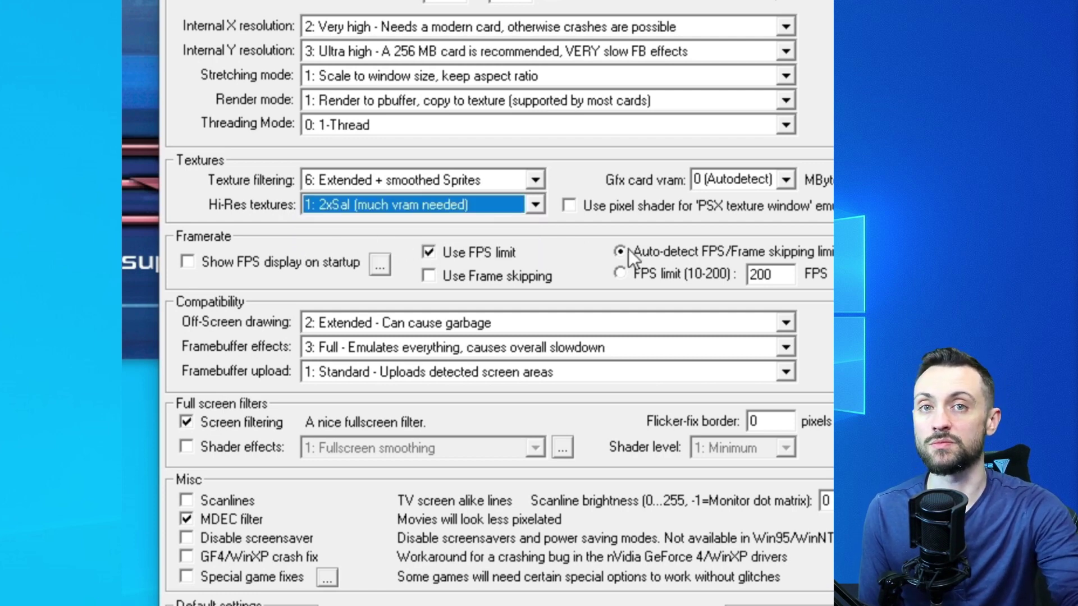
Step: Enable shader effects with 1: Fullscreen smoothing and set the shader level to 4: Maximum
click(187, 448)
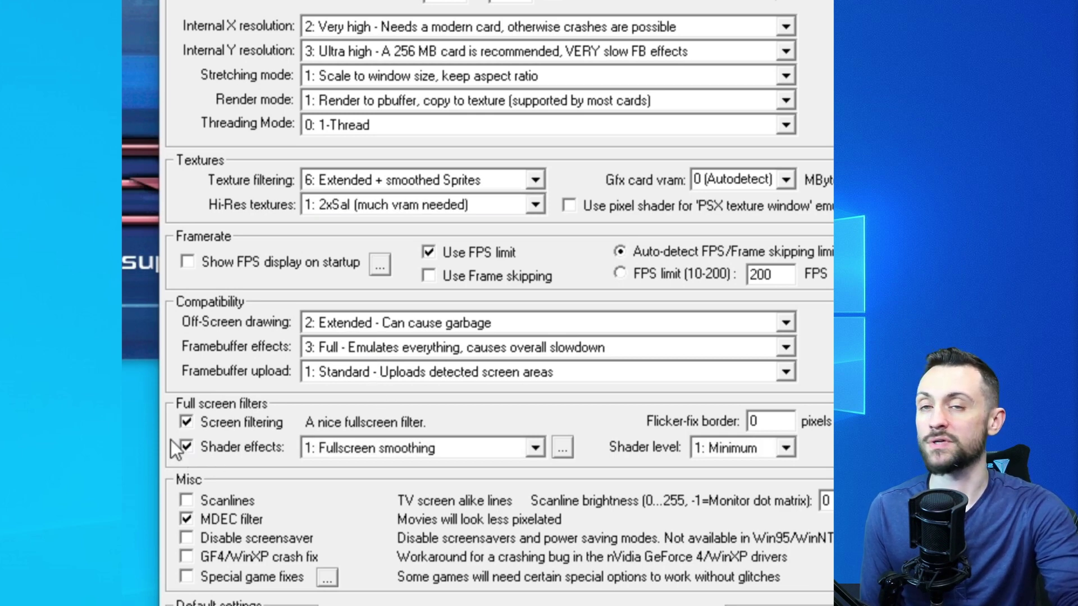
click(391, 449)
click(391, 449)
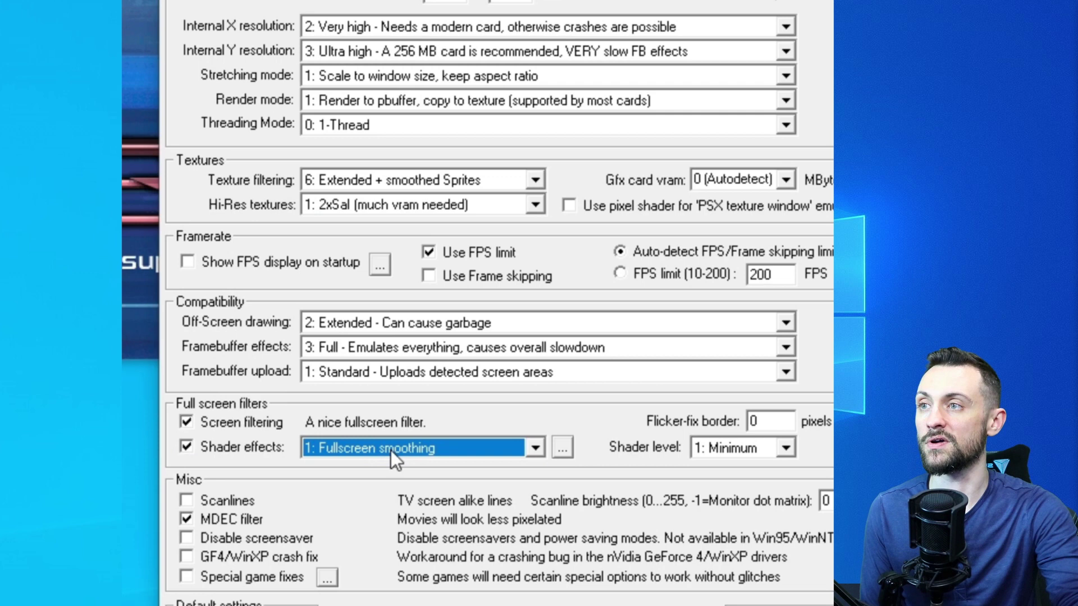
click(391, 449)
click(390, 451)
click(691, 449)
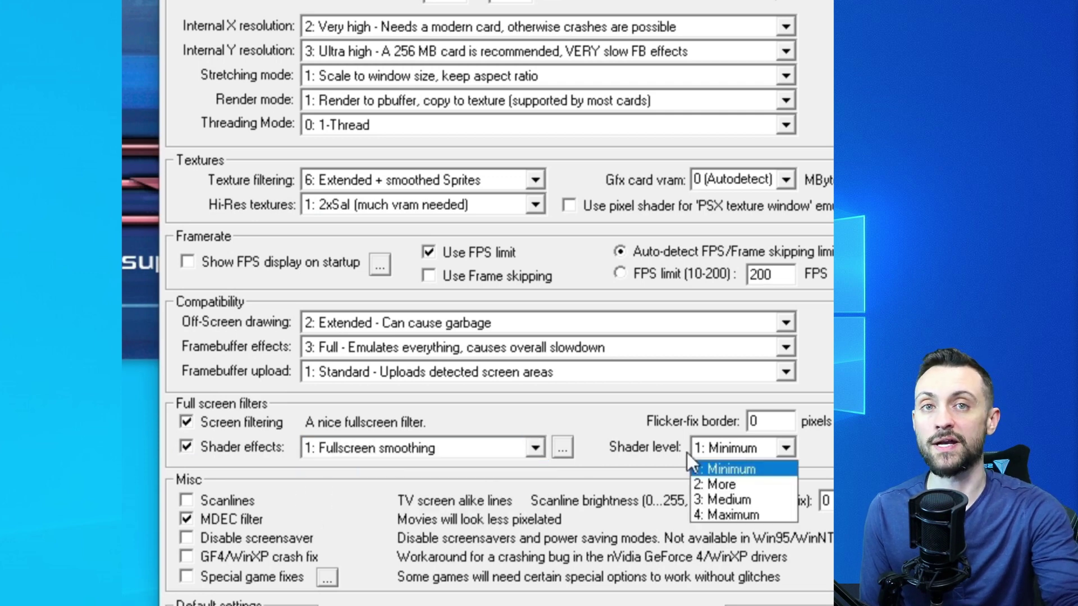
click(706, 516)
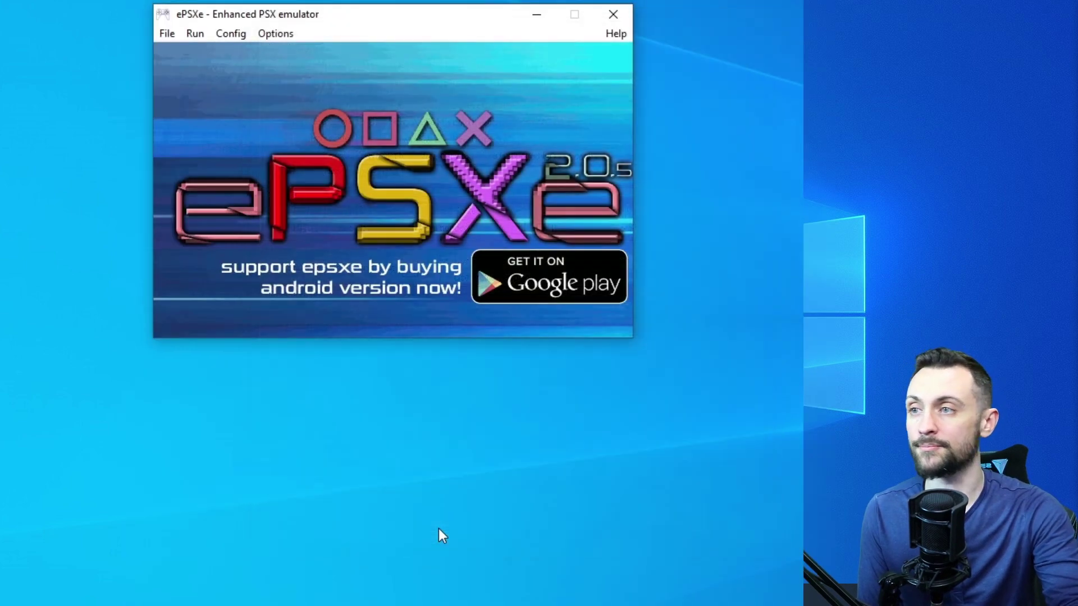
Step: Set the Port 1 Pad 1 controller to 1: DirectInput, select its L2 button for mapping, and save the gamepad configuration
click(287, 122)
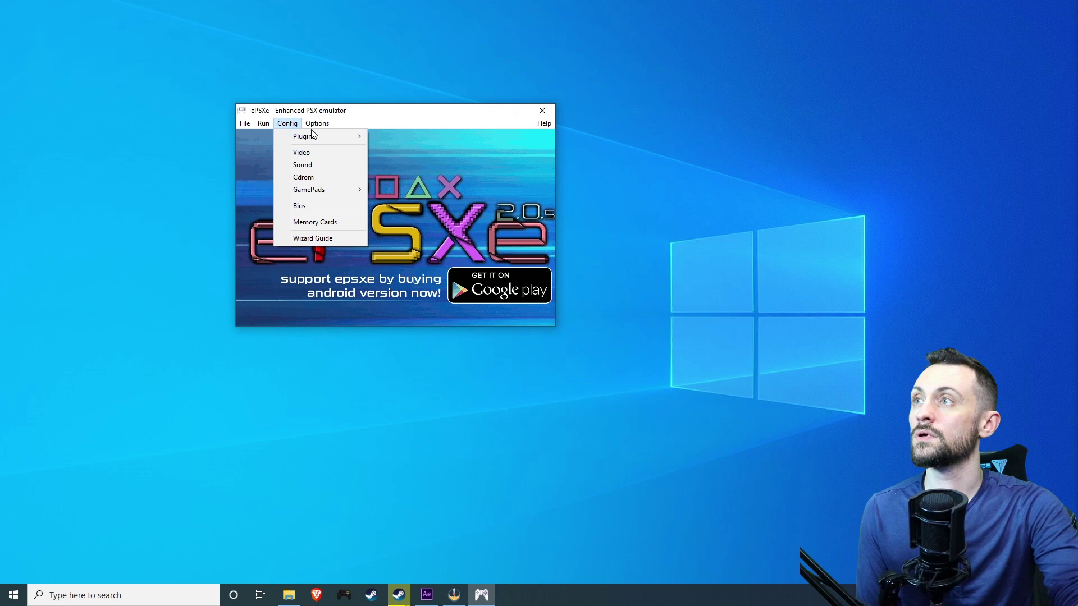
mouse_move(296, 141)
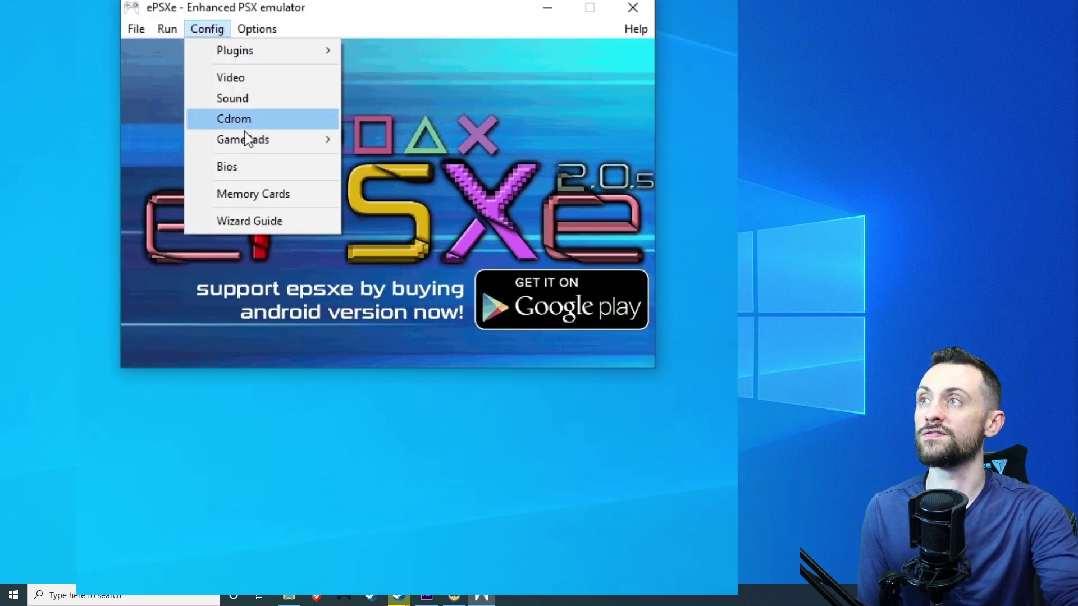
mouse_move(247, 145)
mouse_move(381, 145)
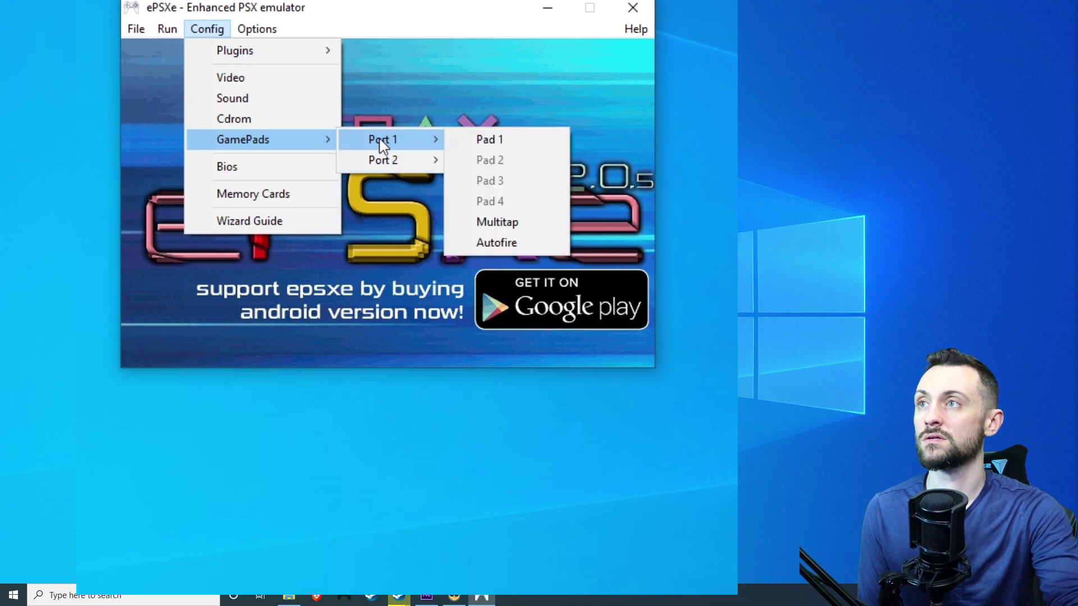
click(481, 144)
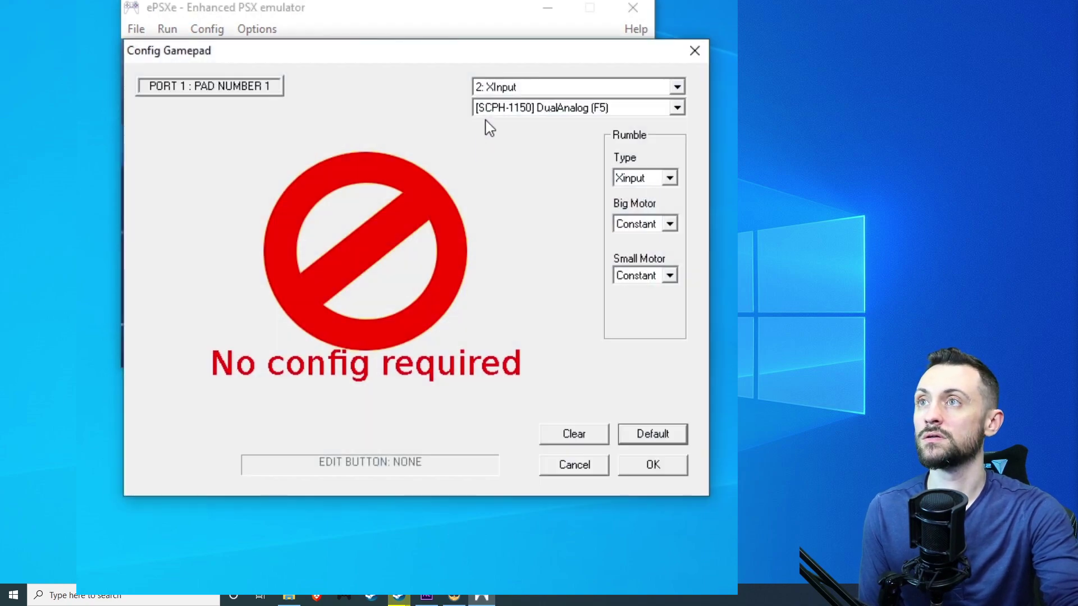
click(533, 87)
click(528, 117)
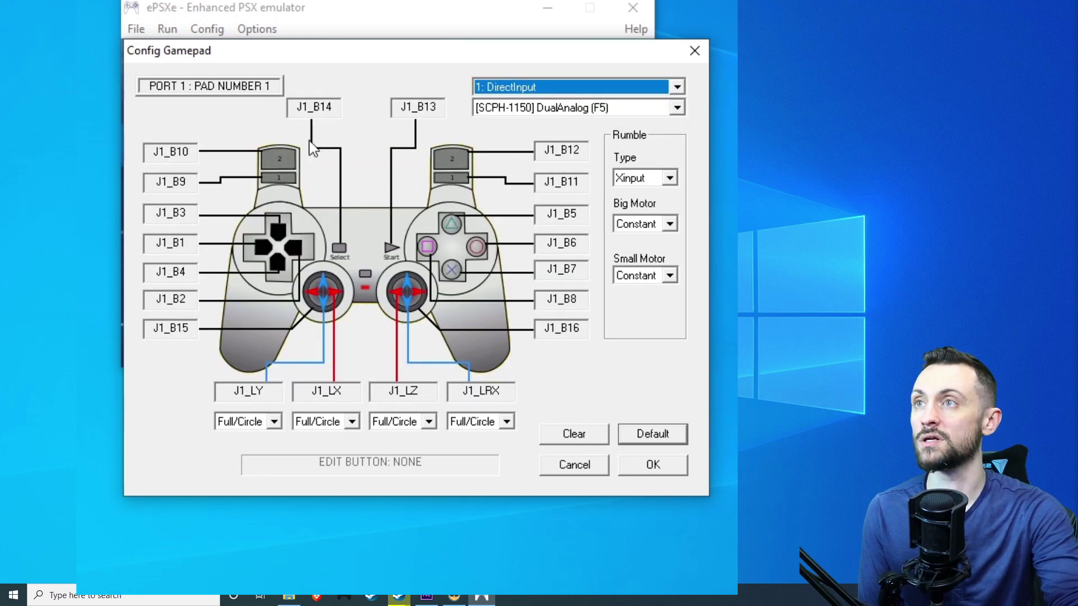
click(171, 151)
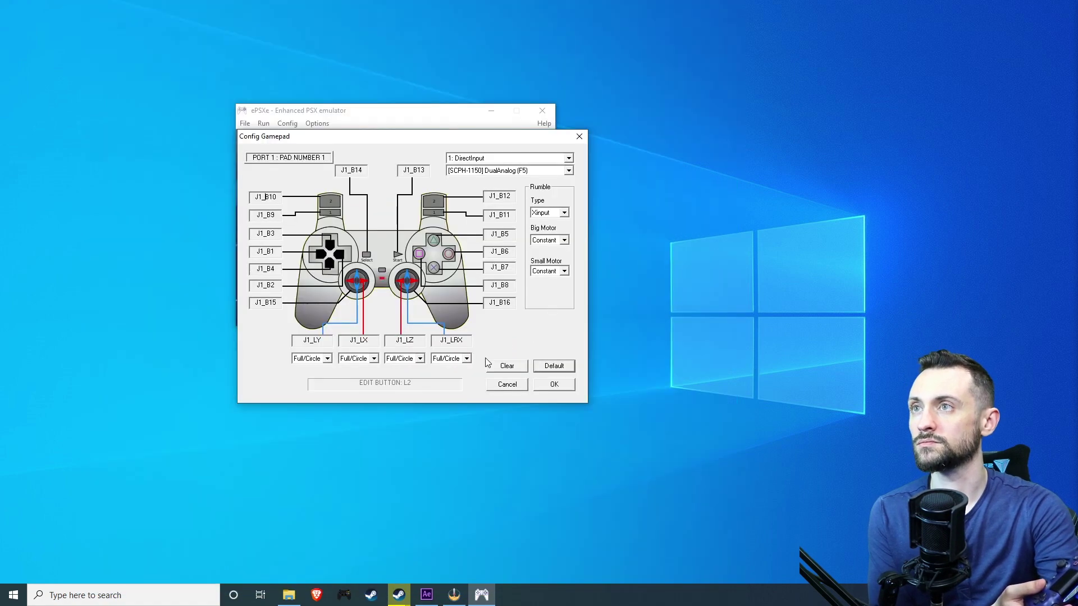
click(566, 386)
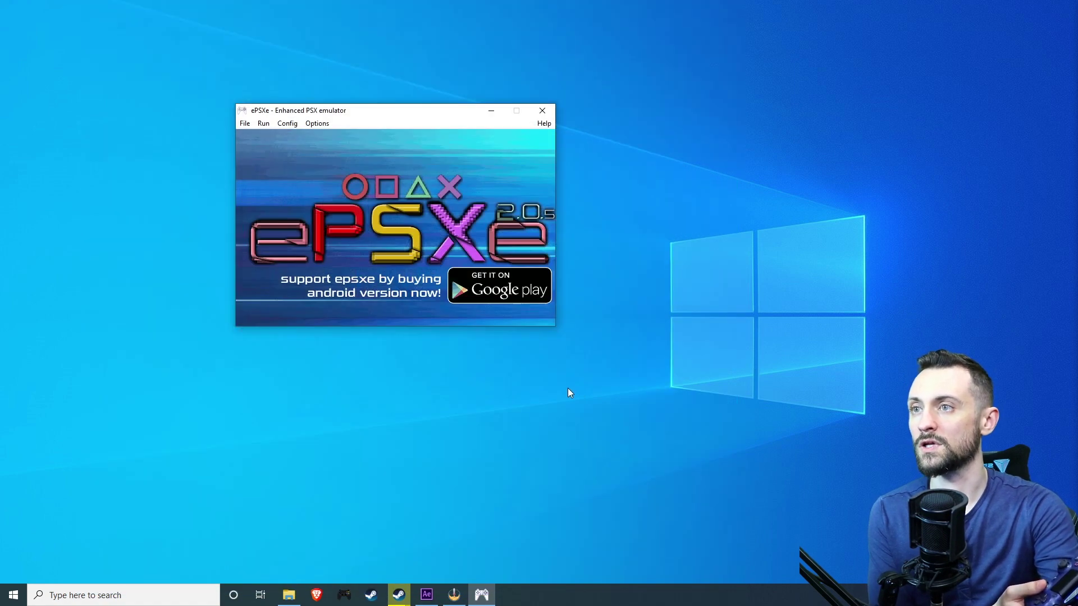
Step: Open the Gamelist and its settings for the folders to scan
click(251, 123)
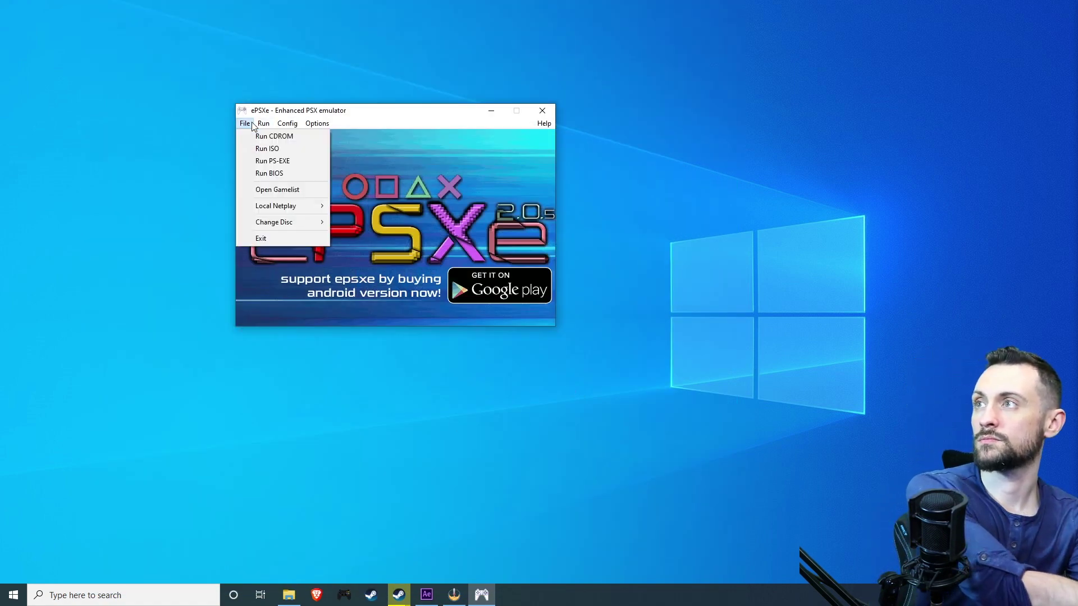
click(290, 112)
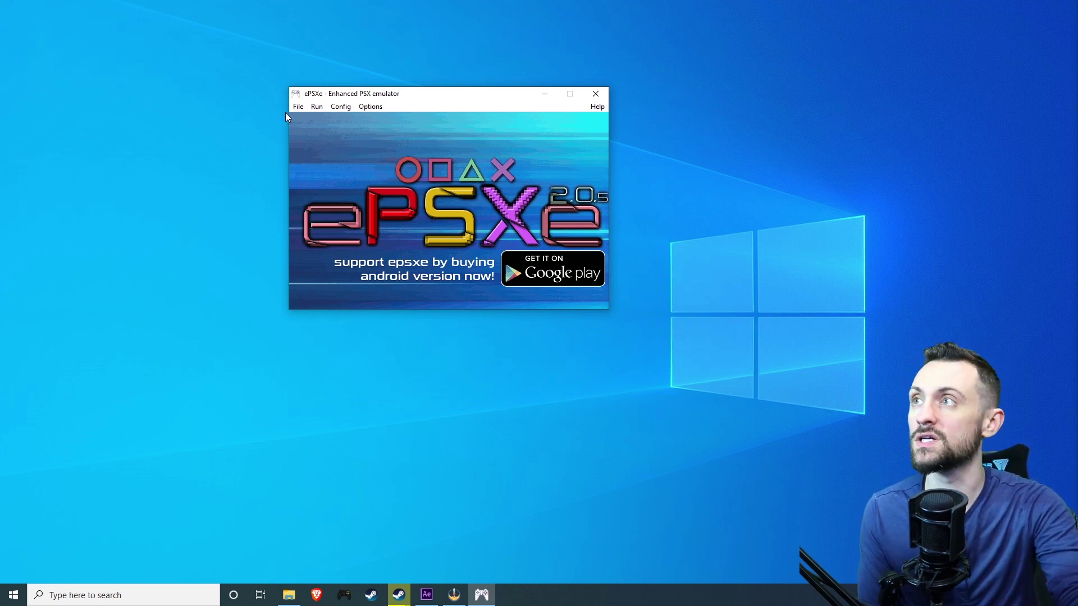
click(297, 108)
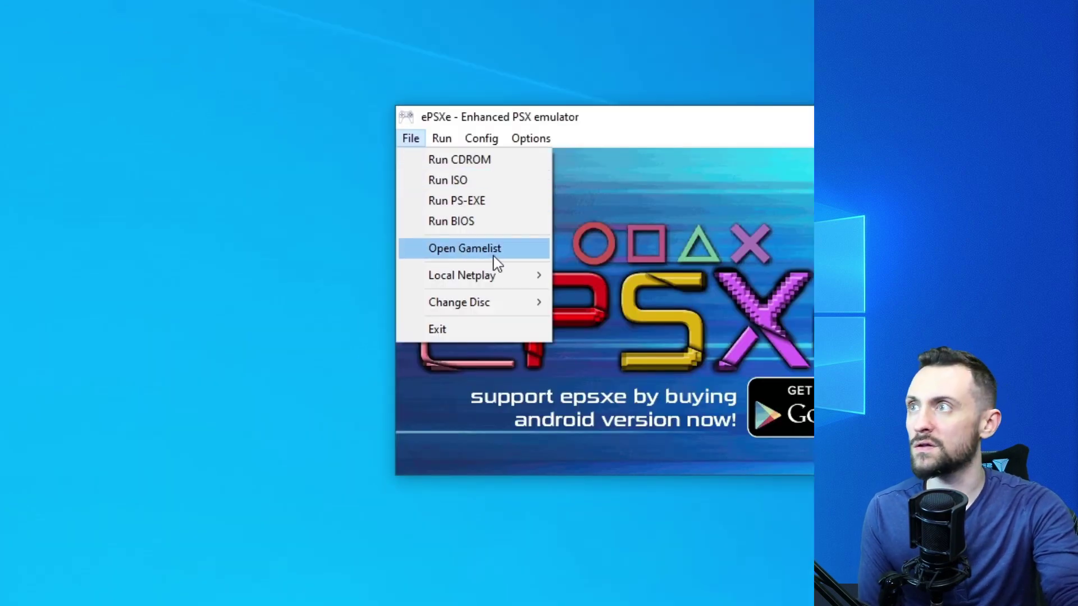
click(494, 249)
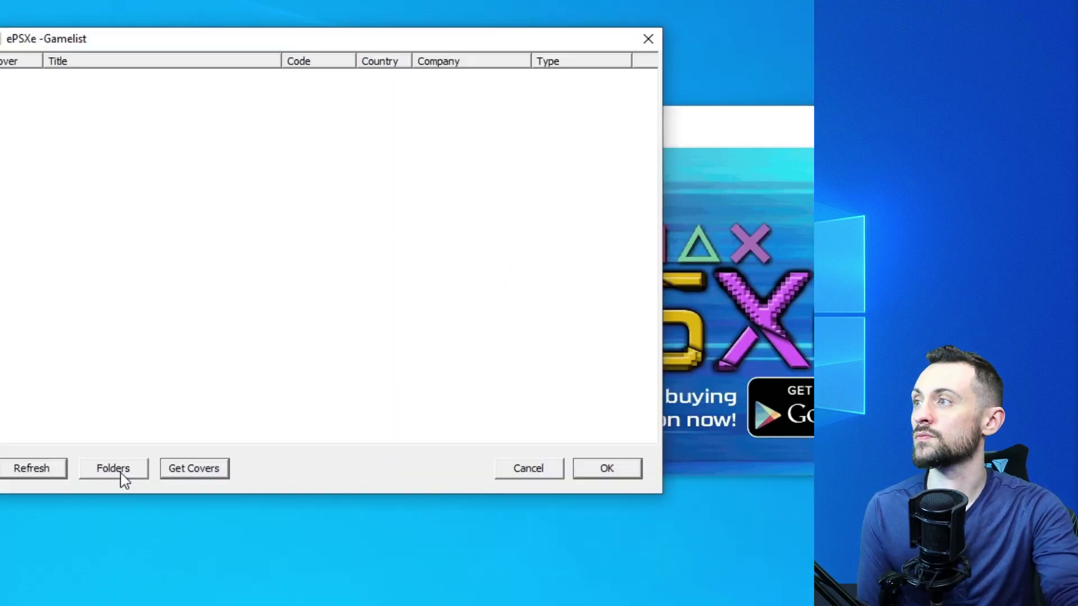
click(122, 479)
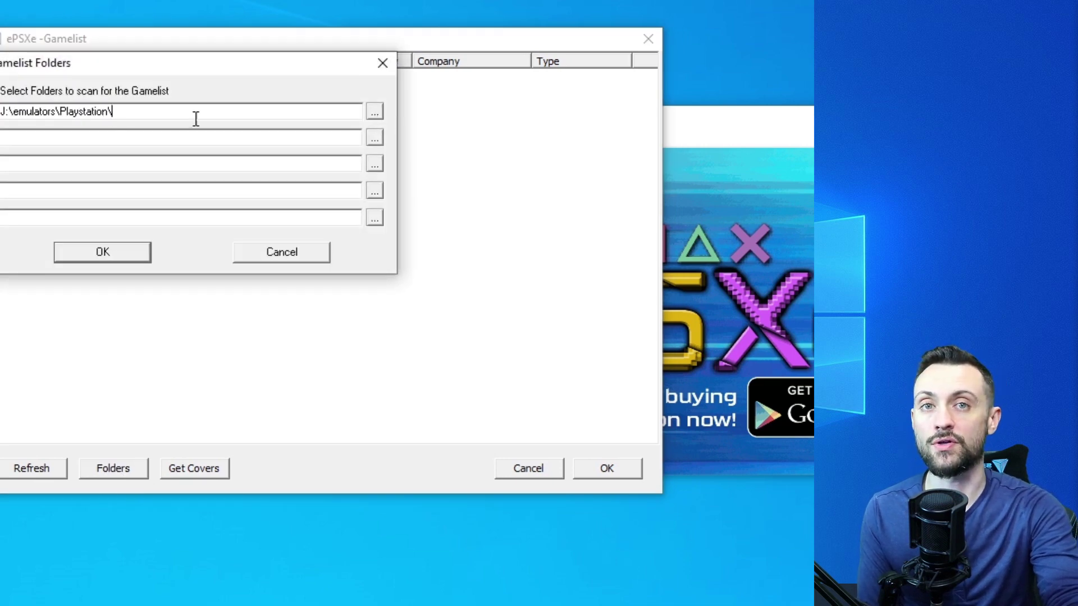
Step: Choose the Playstation folder inside emulators on HDD Games (J:) as the first Gamelist scan folder and save it
click(375, 114)
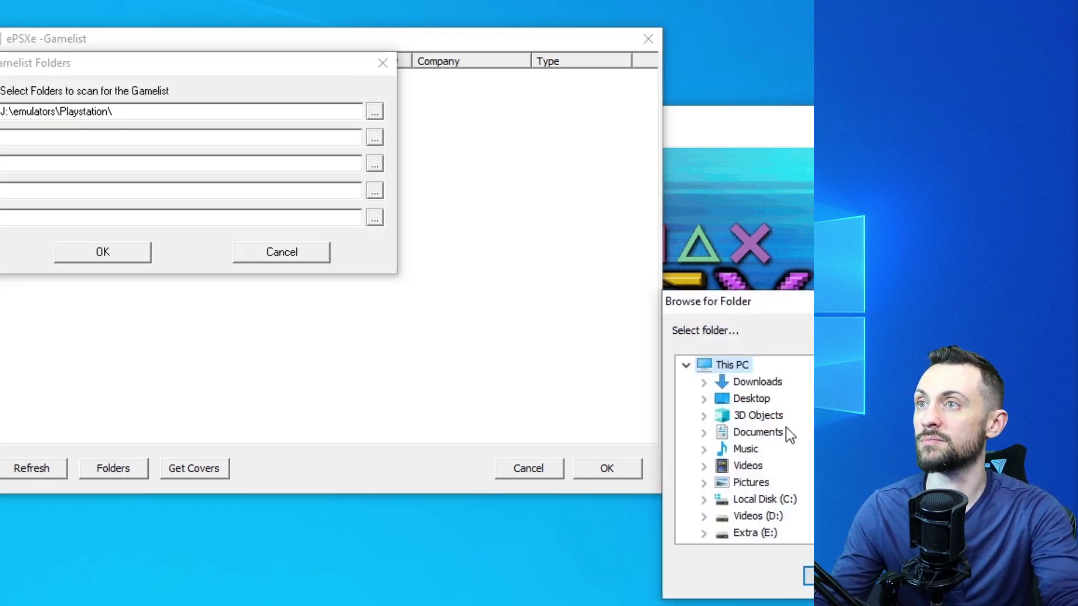
scroll(610, 521, down, 3)
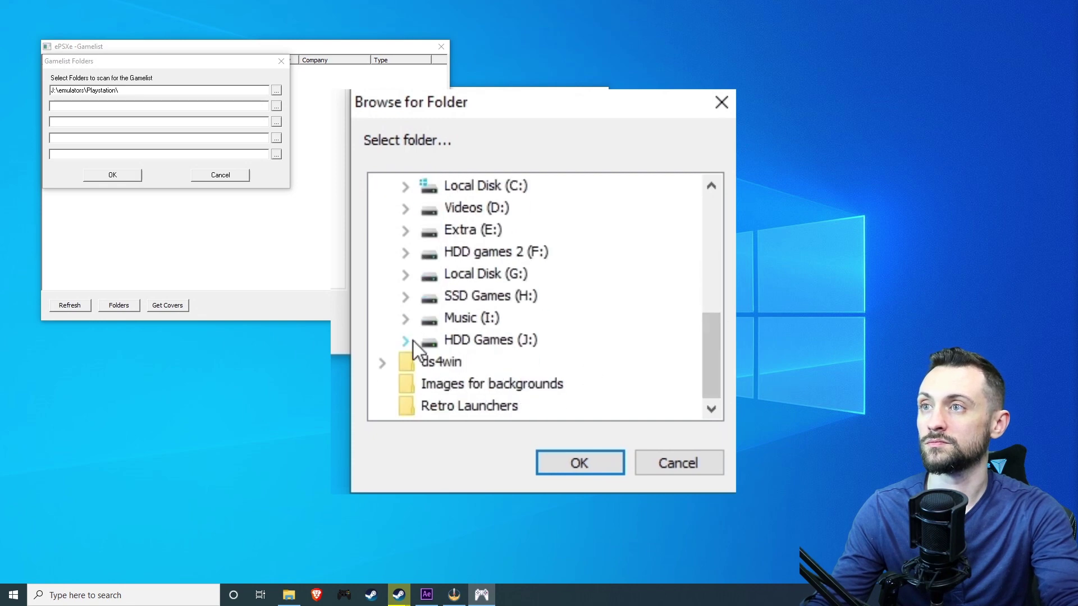
click(413, 341)
click(457, 274)
double_click(458, 274)
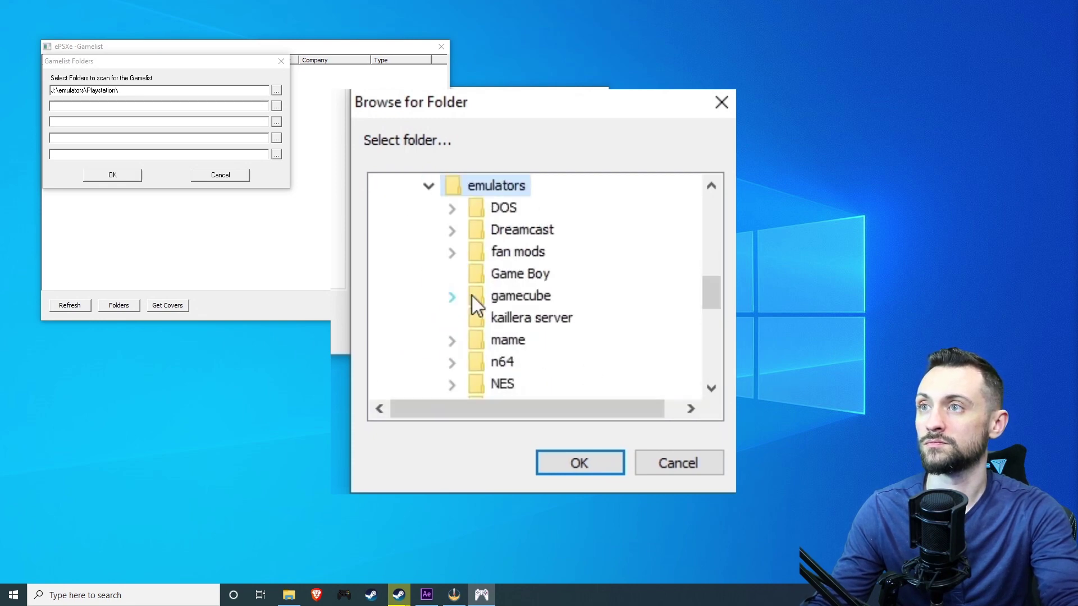
scroll(507, 349, down, 1)
scroll(507, 349, down, 1)
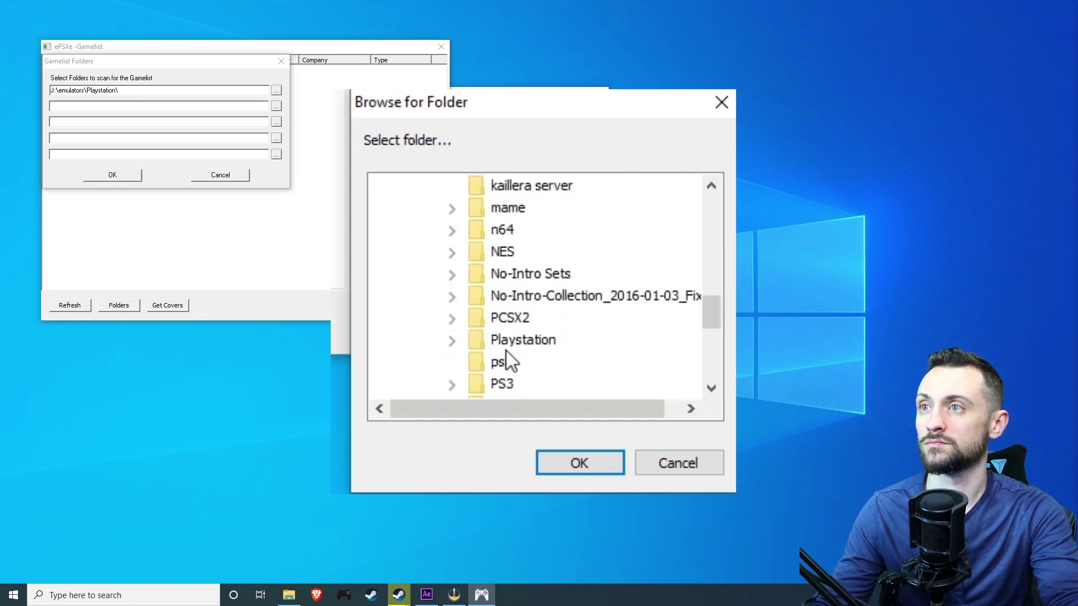
click(506, 349)
click(577, 464)
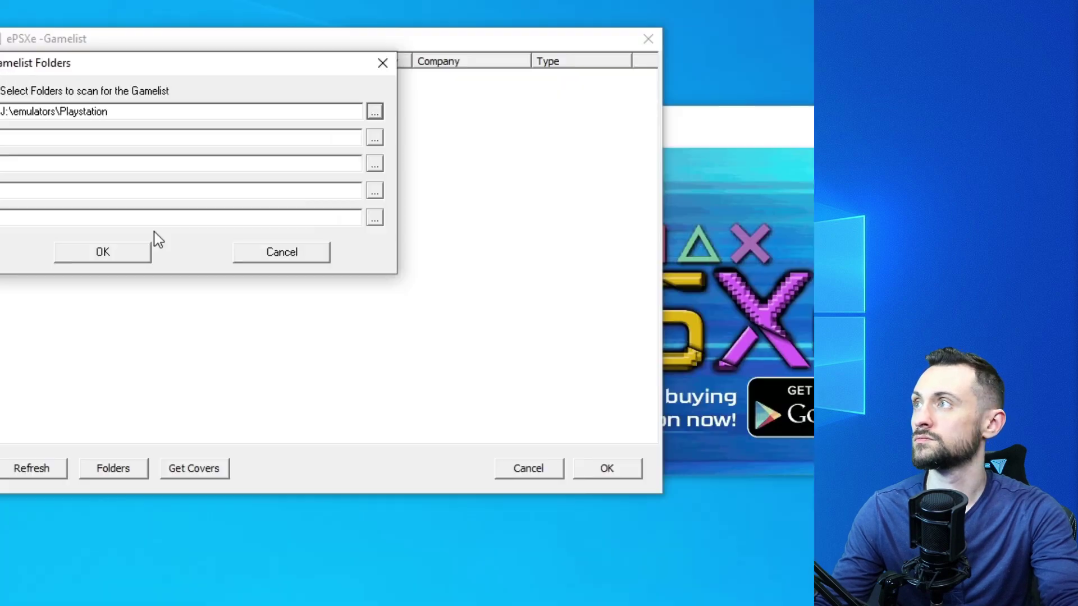
click(120, 255)
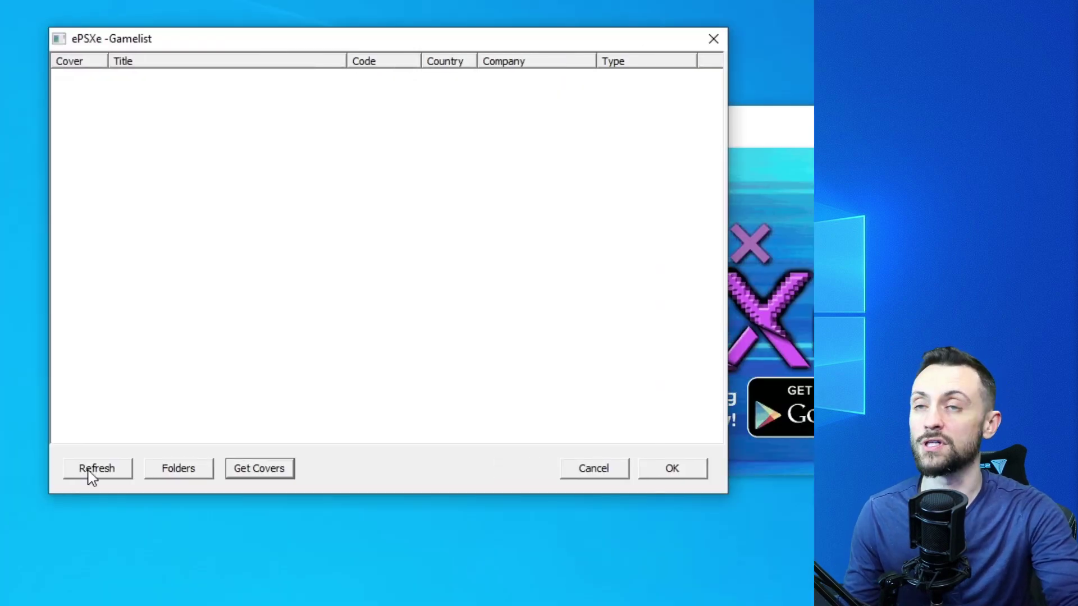
Step: Refresh the Gamelist and launch Resident Evil 3 - Nemesis from it
click(90, 470)
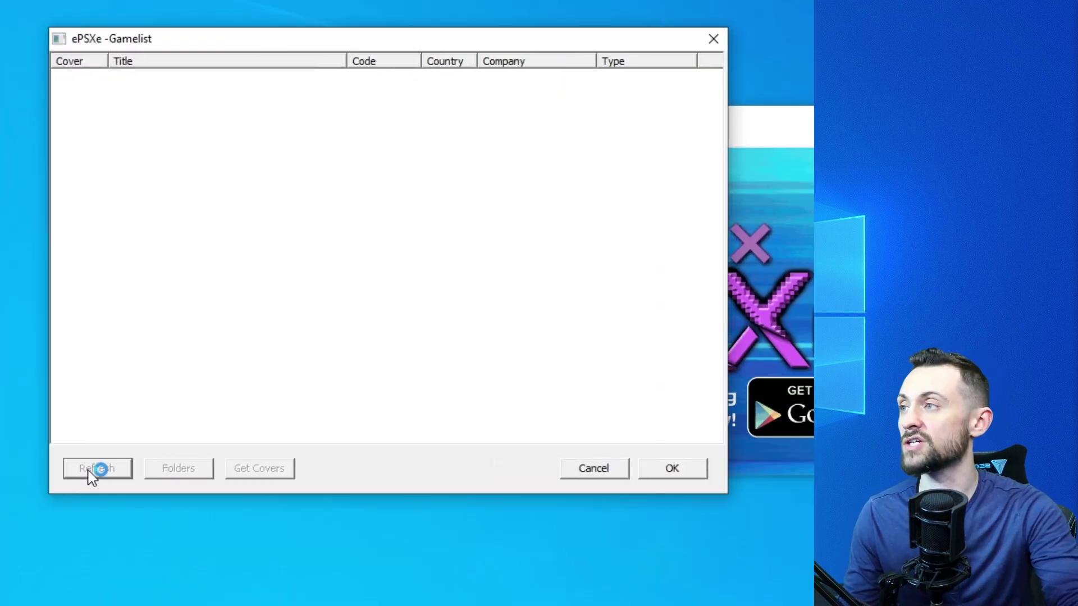
scroll(264, 337, down, 4)
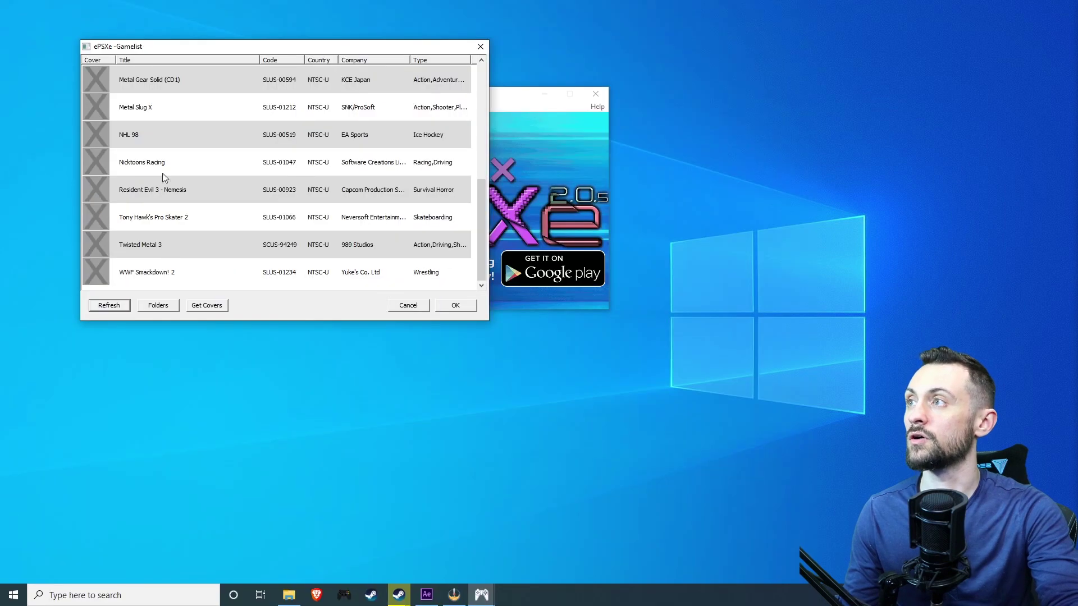
double_click(163, 193)
Step: Toggle the controller's analog mode twice in the running game and move the title menu selection to New Game
key(F5)
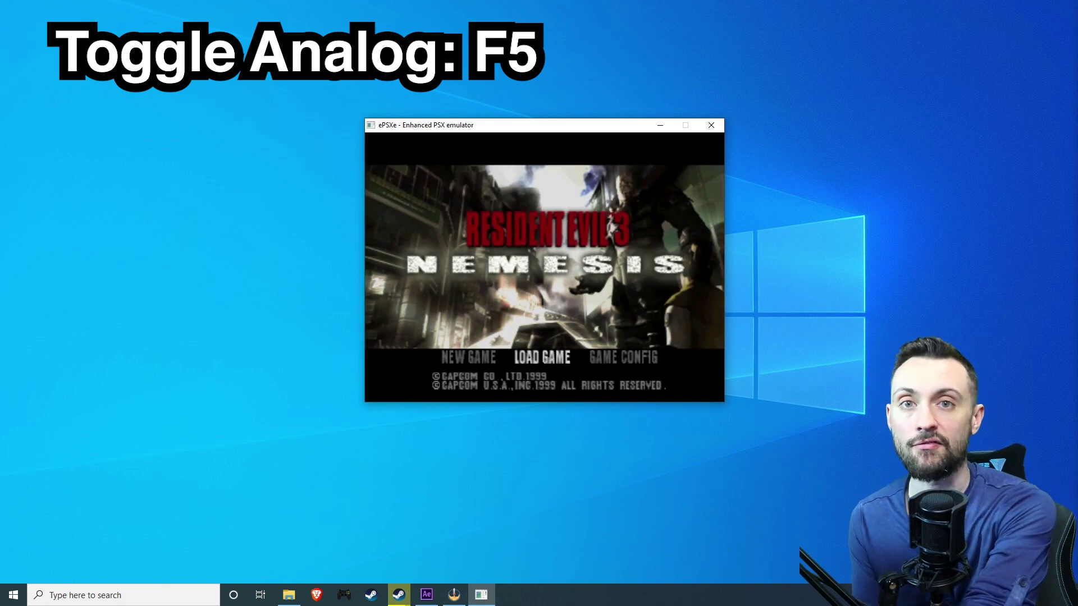
key(F5)
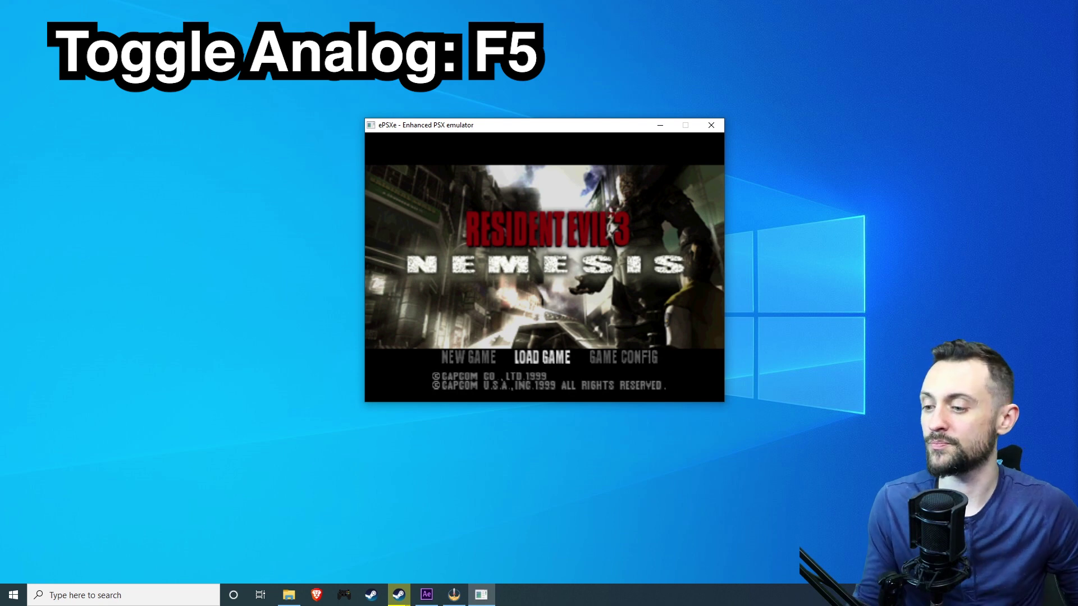
key(Left)
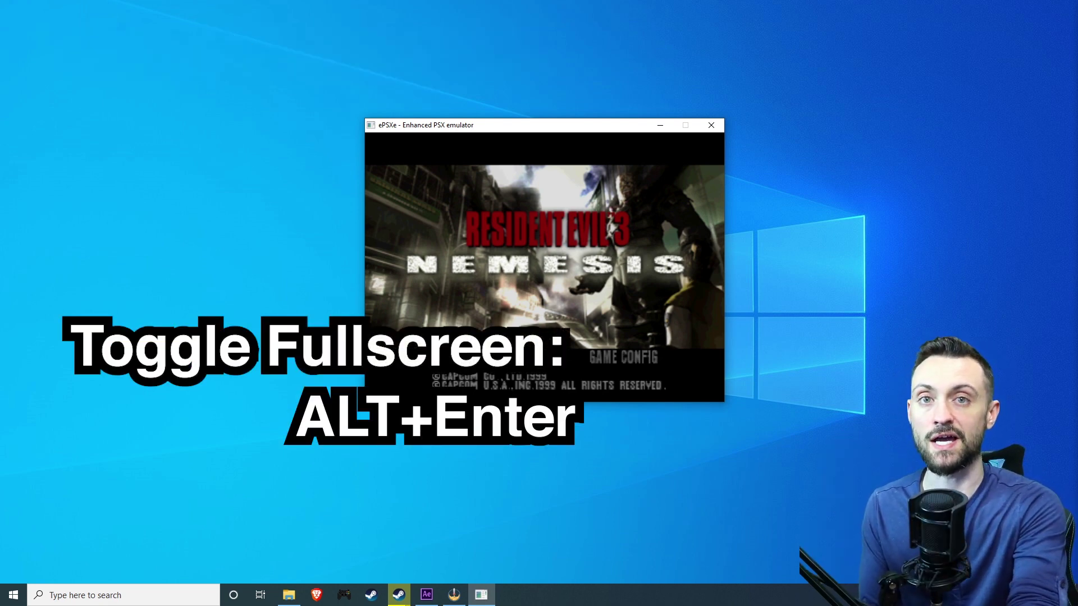
Step: Try full-screen mode for the running game and return it to a window
key(alt+Return)
key(Right)
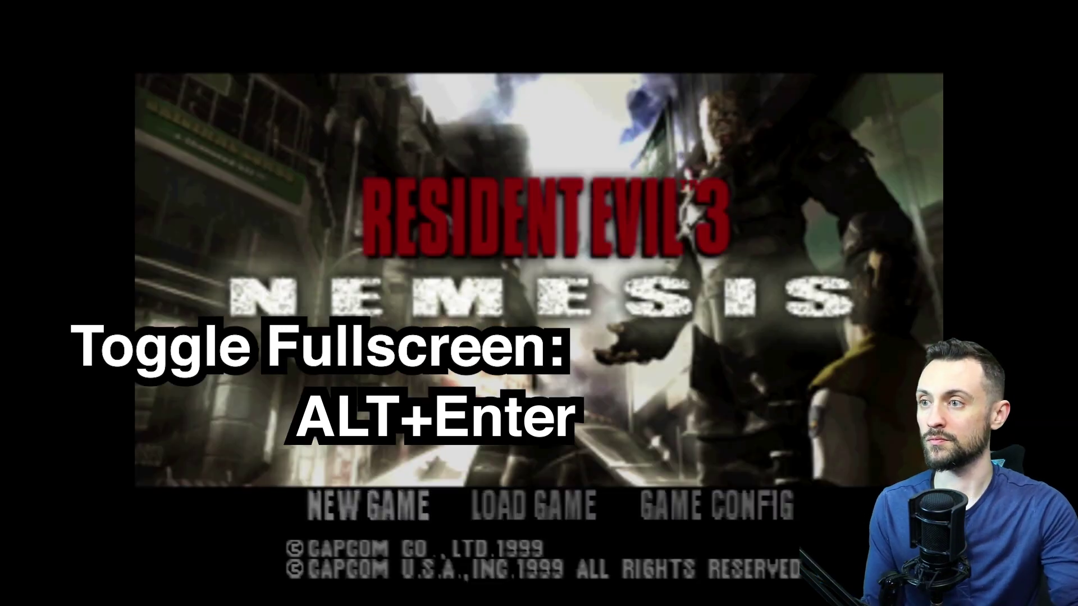
key(alt+Return)
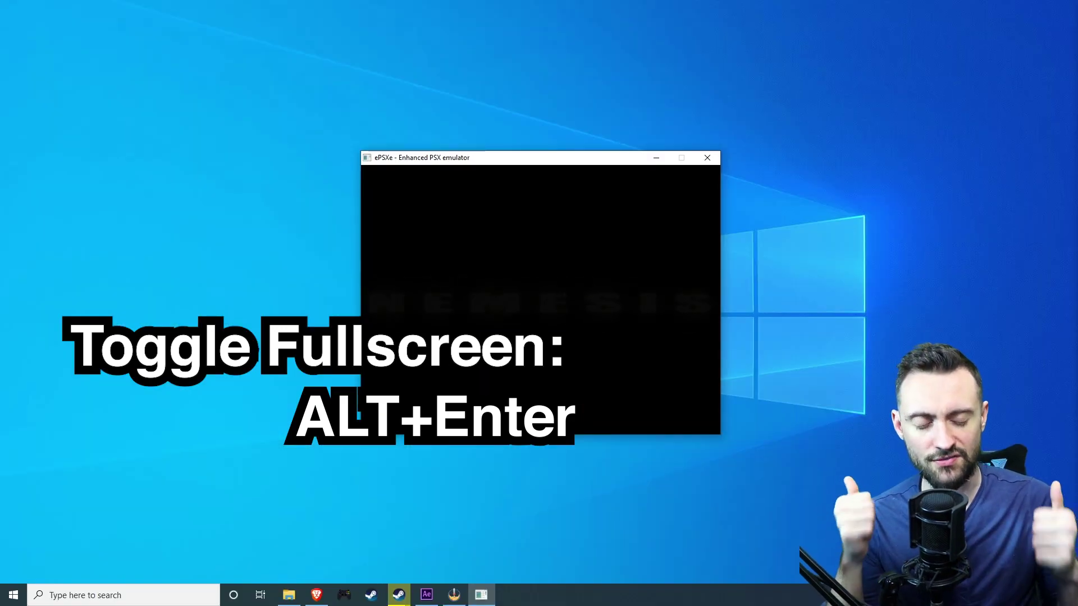